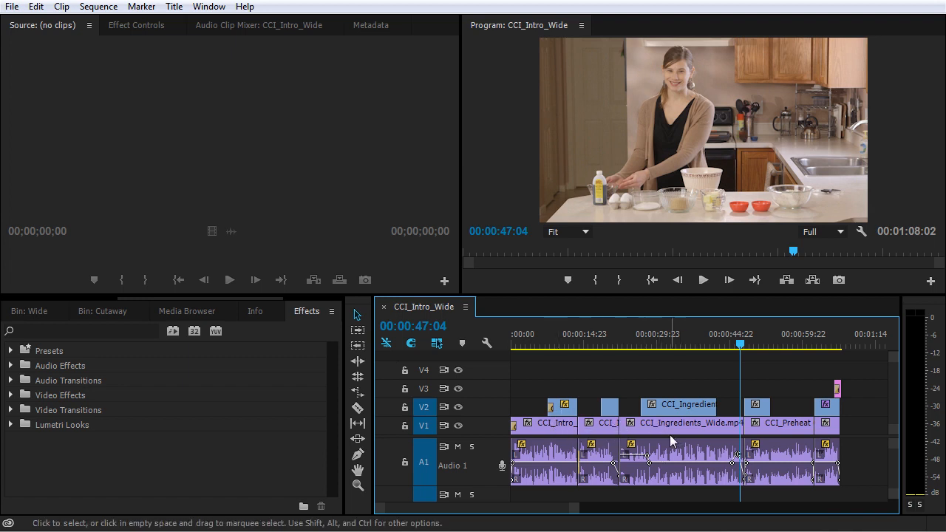
- Look through the audio effects available in the effects library
left_click(314, 313)
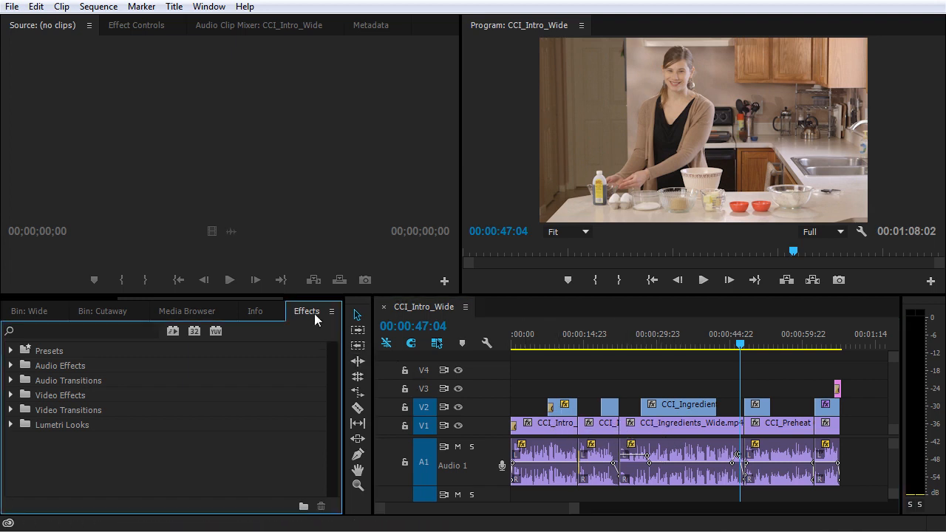
left_click(11, 366)
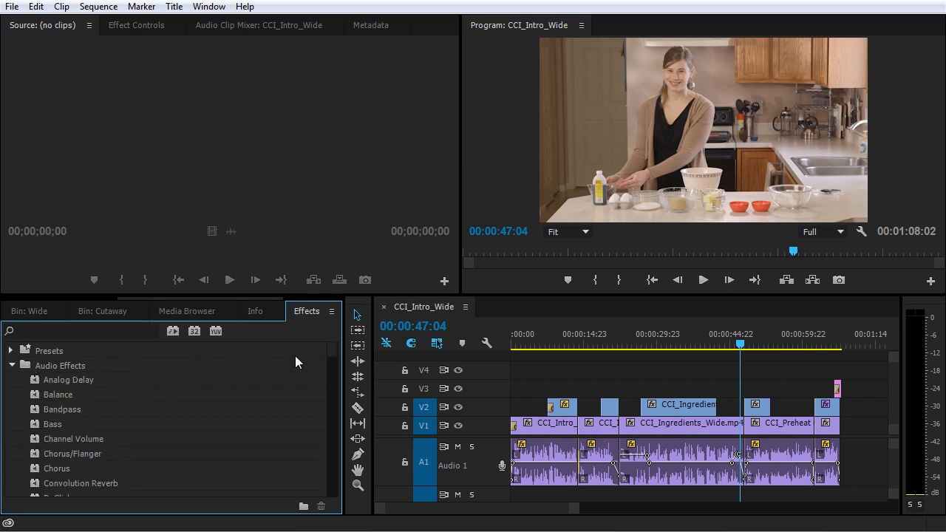
scroll(195, 404, "down", 4)
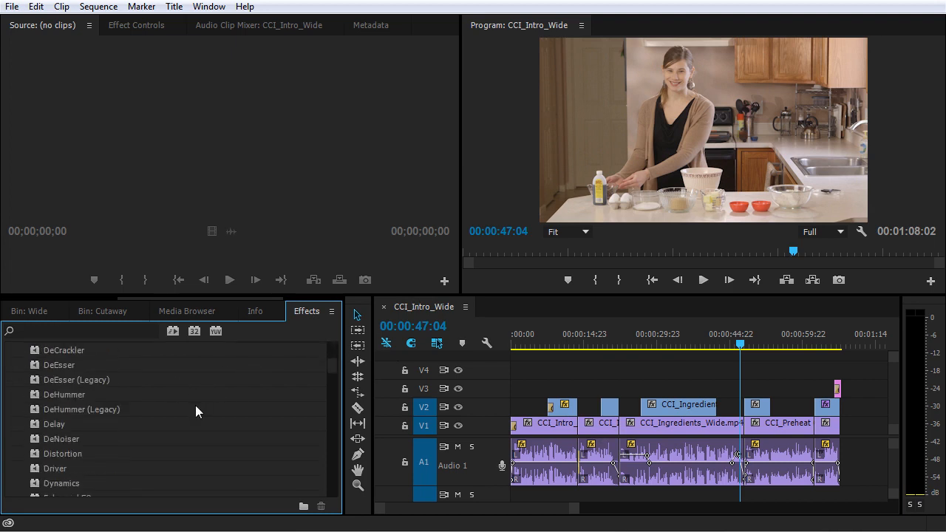
scroll(197, 406, "up", 4)
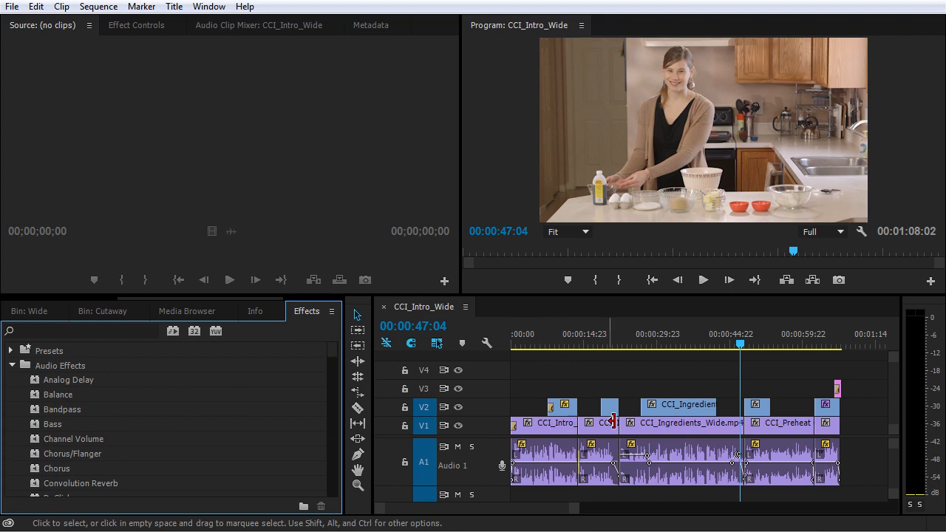
- Set the playhead near 00:00:01:12, find the EQ audio effect and apply it to the first CCI_Intro_Wide clip on Audio 1
left_click(518, 342)
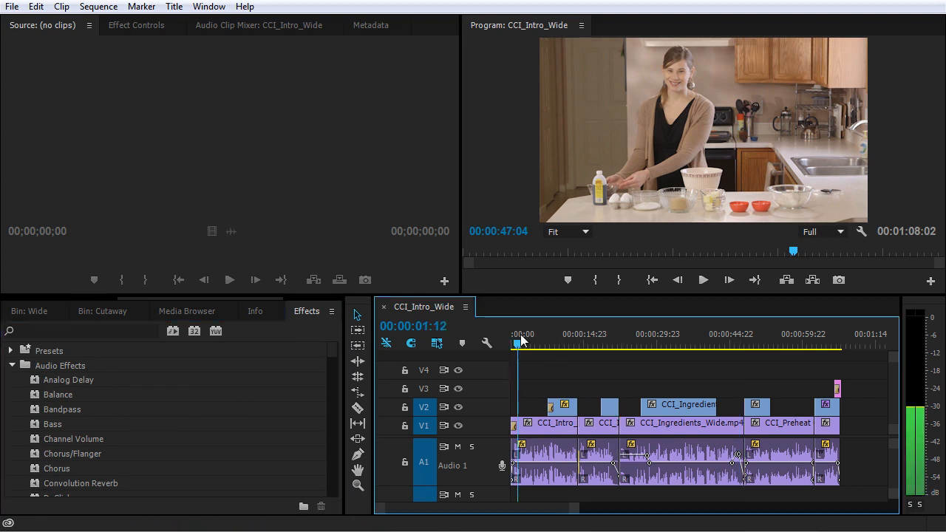
left_click(56, 331)
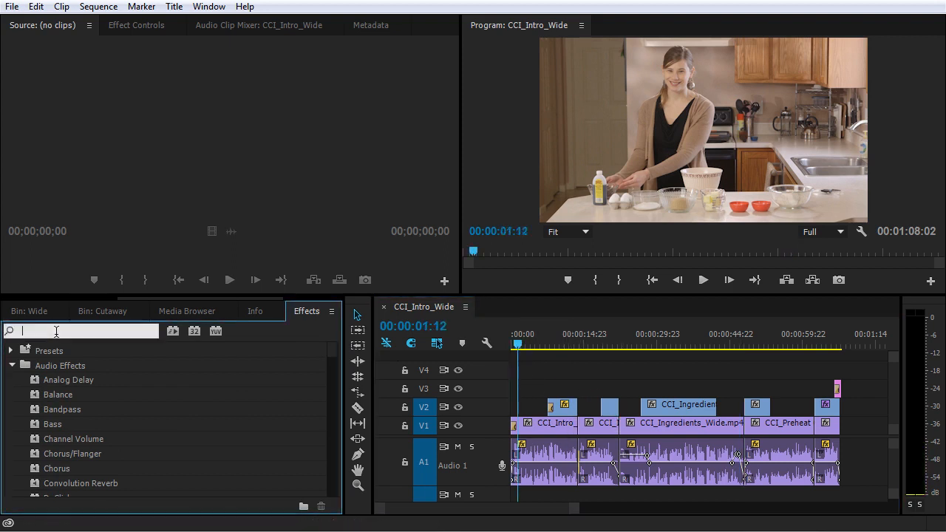
type("eq")
left_click_drag(68, 396, 556, 455)
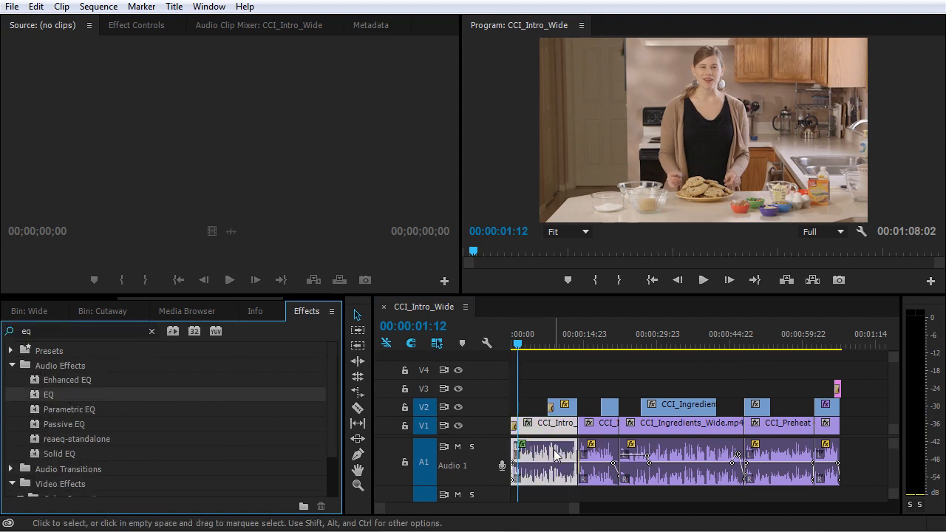
left_click(536, 428)
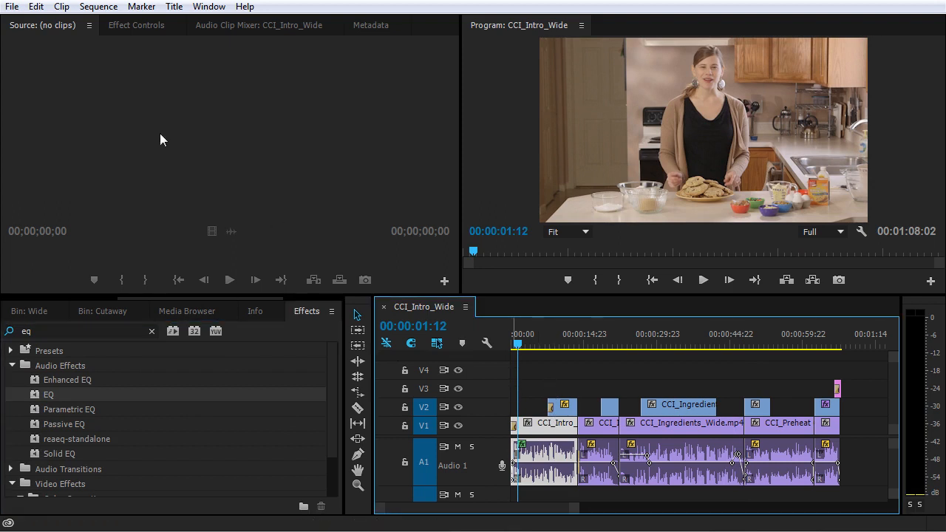
- Open the clip EQ's custom setup and enable the Low band with Cut at 62 Hz
left_click(137, 27)
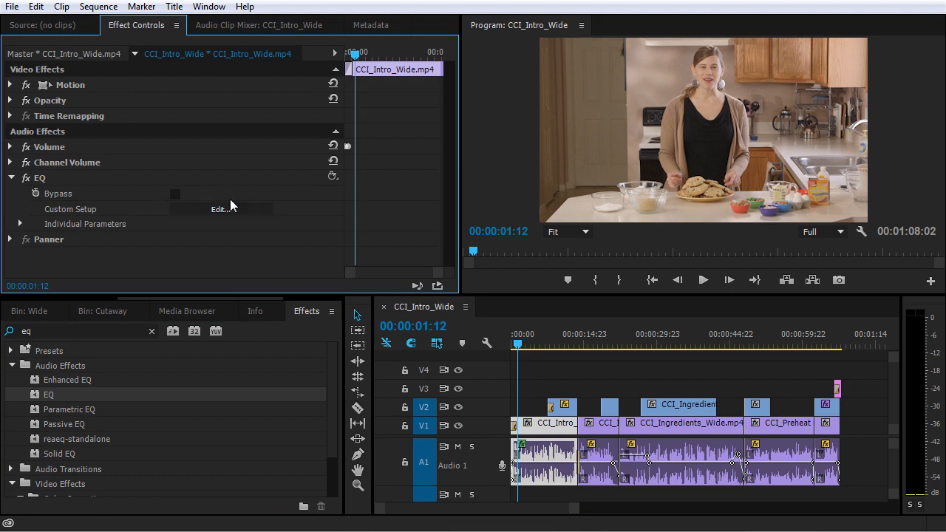
left_click(207, 209)
left_click_drag(451, 66, 362, 42)
left_click(267, 215)
left_click(271, 373)
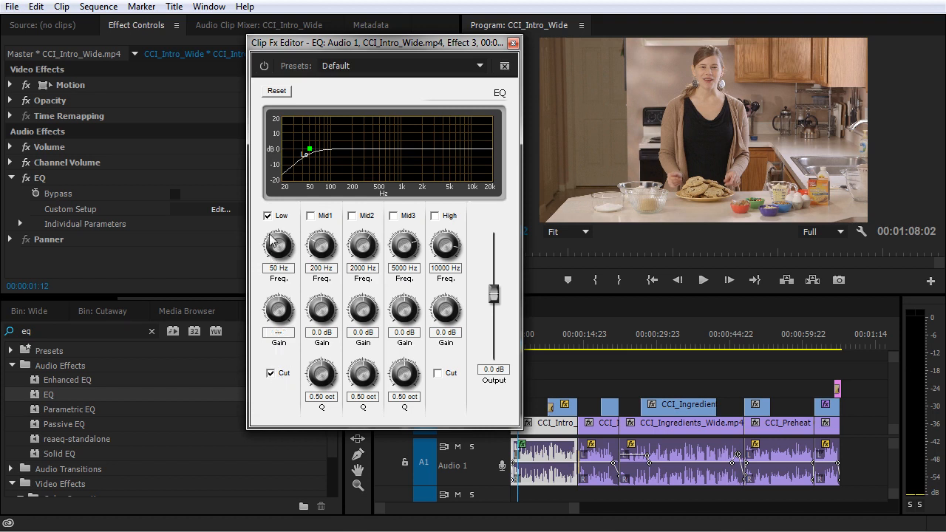
left_click_drag(276, 240, 279, 238)
- Enable the clip EQ's High band with a gain of 4.8 dB at 9699 Hz
left_click(435, 216)
left_click_drag(448, 305, 457, 303)
left_click_drag(445, 248, 444, 253)
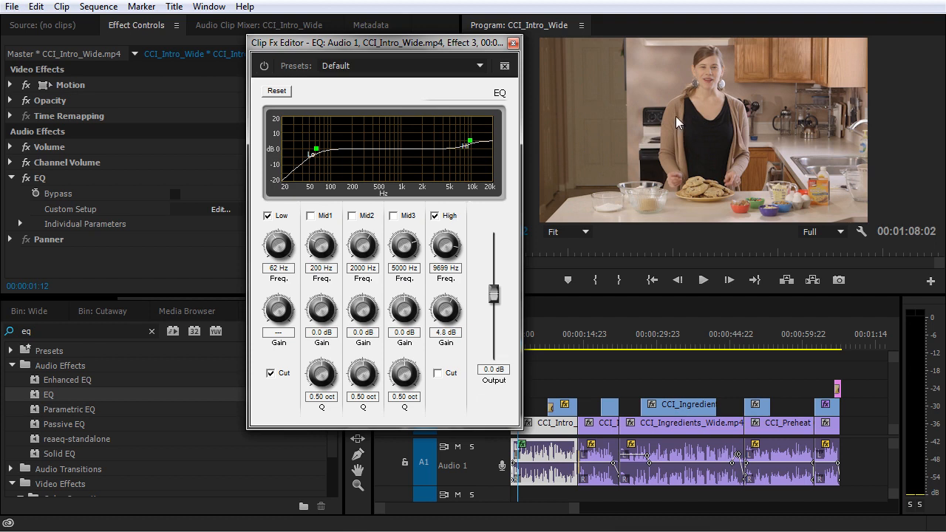
- Enable the clip EQ's Mid1 band with a gain of -5.4 dB at 355 Hz
left_click(318, 219)
left_click_drag(321, 245, 322, 246)
left_click_drag(319, 307, 312, 318)
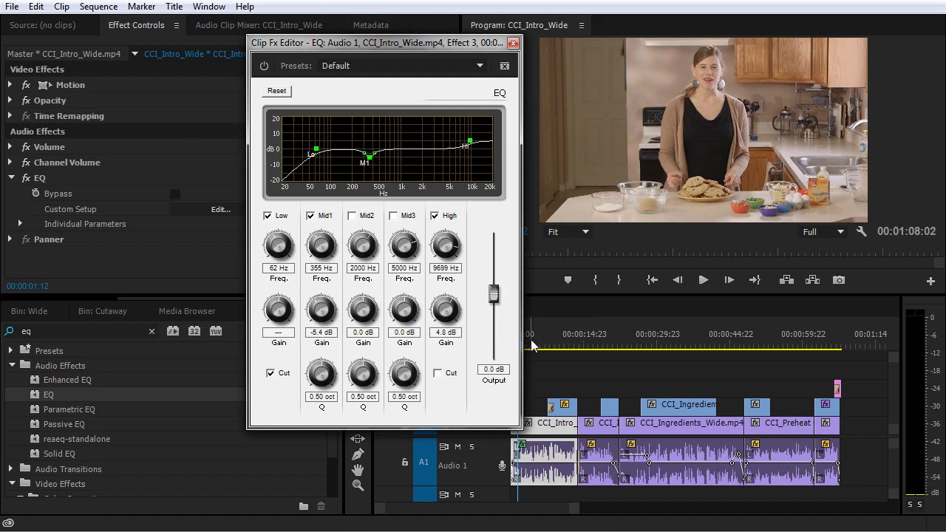
- Play the intro with the clip EQ switched on and off to compare the sound
key("space")
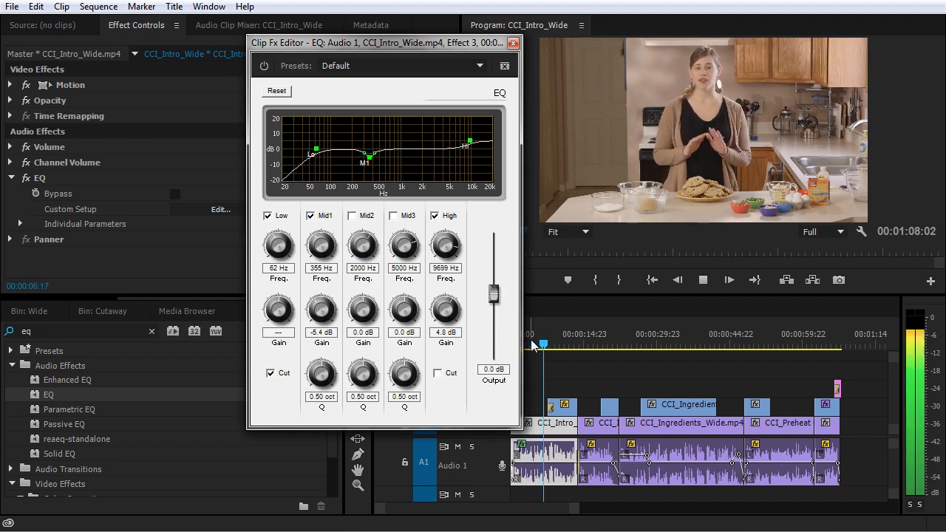
left_click(527, 346)
left_click(37, 178)
key("space")
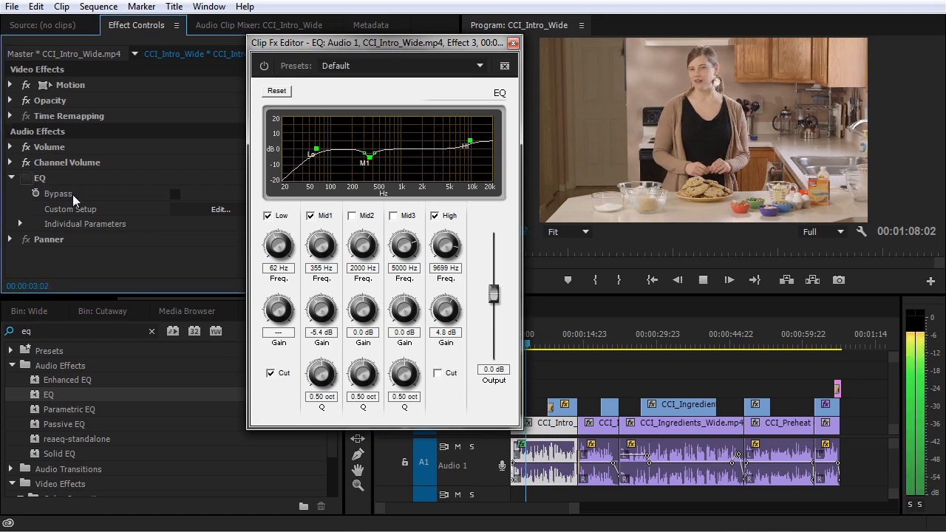
left_click(26, 178)
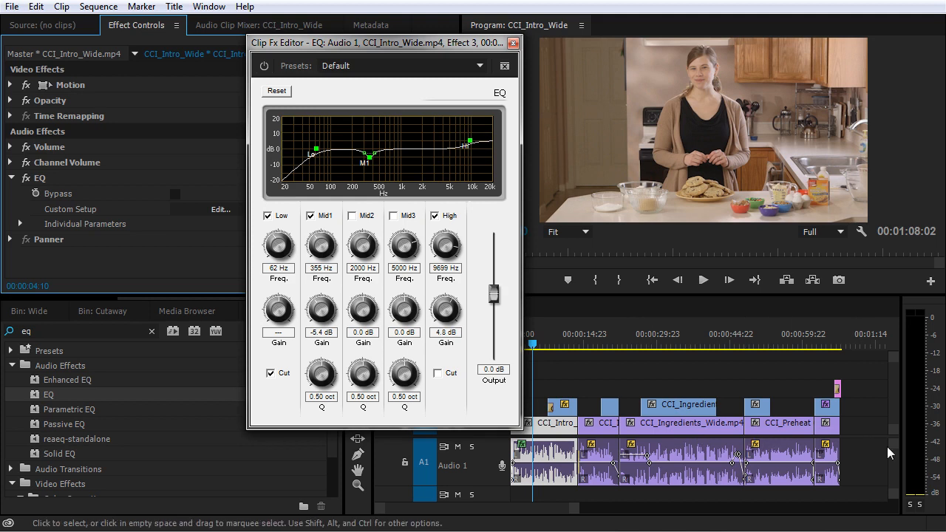
- Close the EQ editor and remove the EQ effect from the first intro clip
left_click(513, 43)
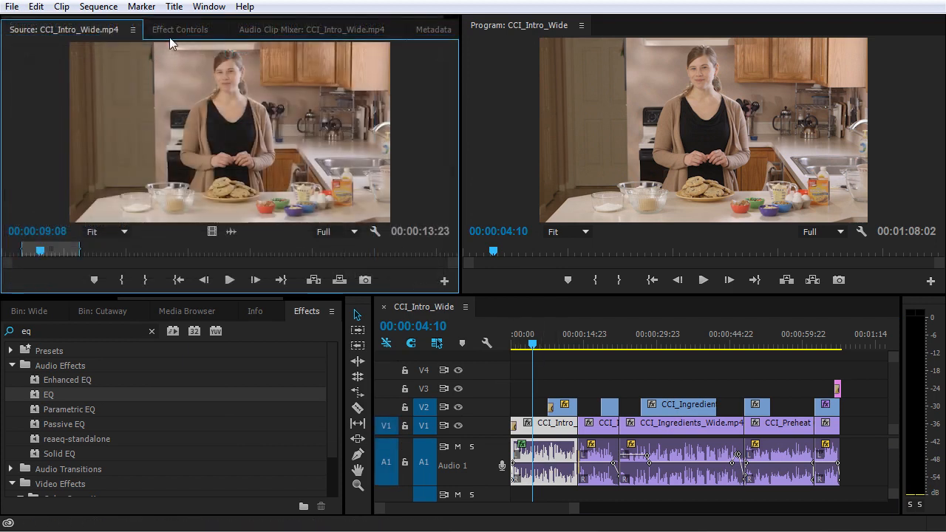
left_click(178, 28)
left_click_drag(47, 399, 143, 192)
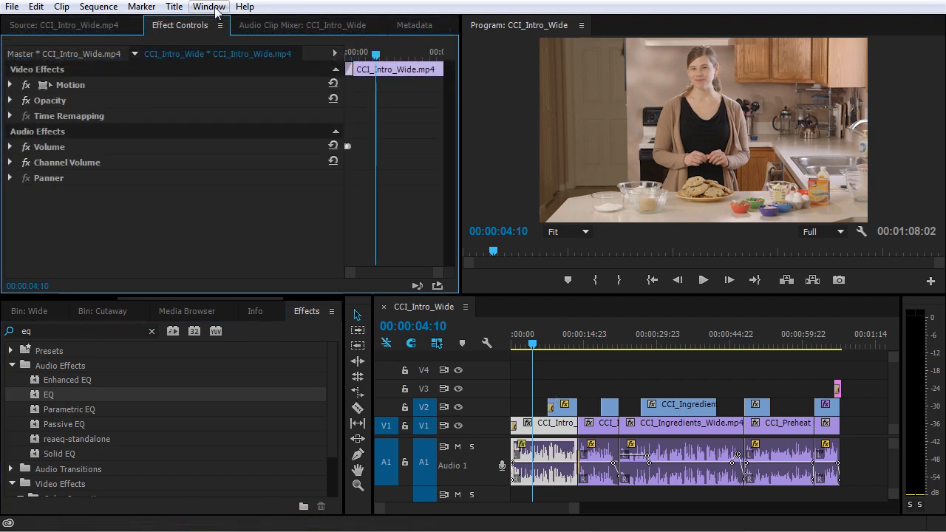
- Display the Audio Track Mixer with full-height faders and place the Audio Clip Mixer directly beside it
left_click(209, 7)
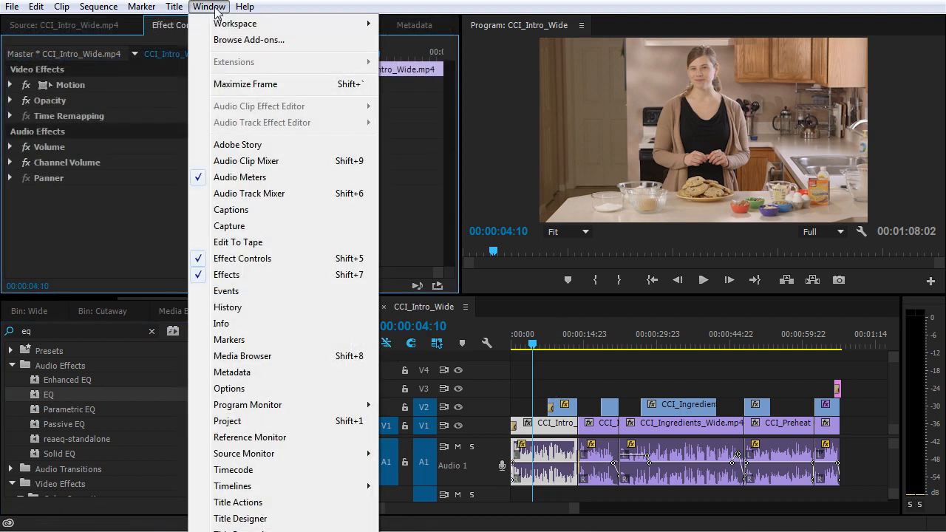
left_click(259, 194)
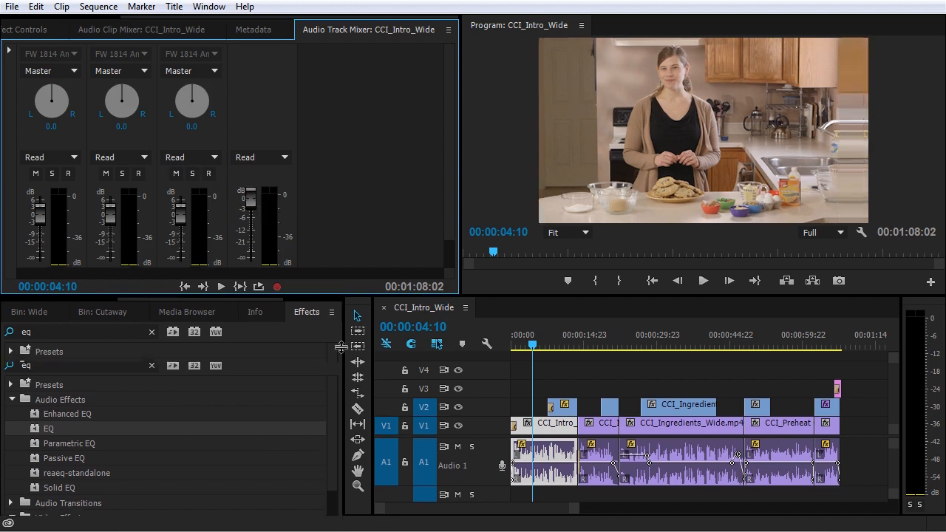
left_click_drag(331, 295, 335, 357)
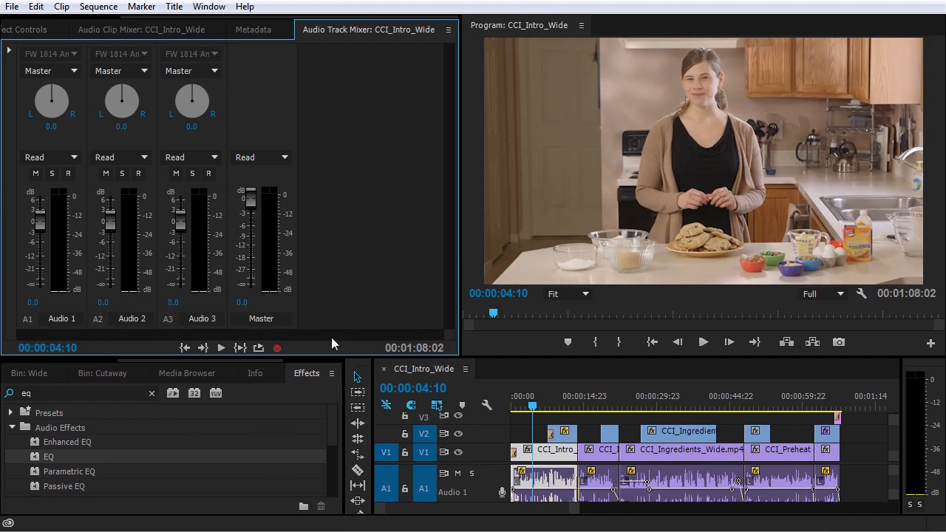
left_click(128, 31)
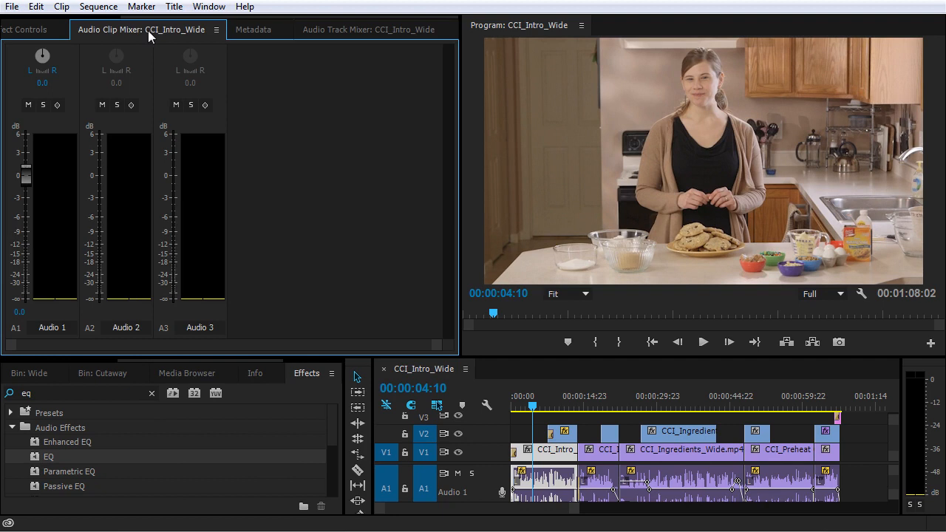
left_click_drag(133, 30, 244, 31)
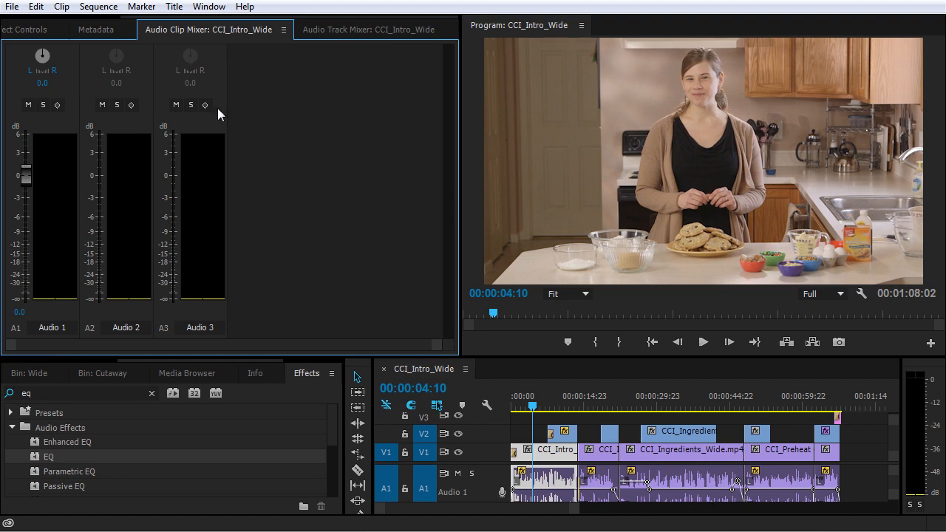
- Play the sequence briefly from its start while watching the Audio 1 level in the Audio Clip Mixer
left_click(546, 486)
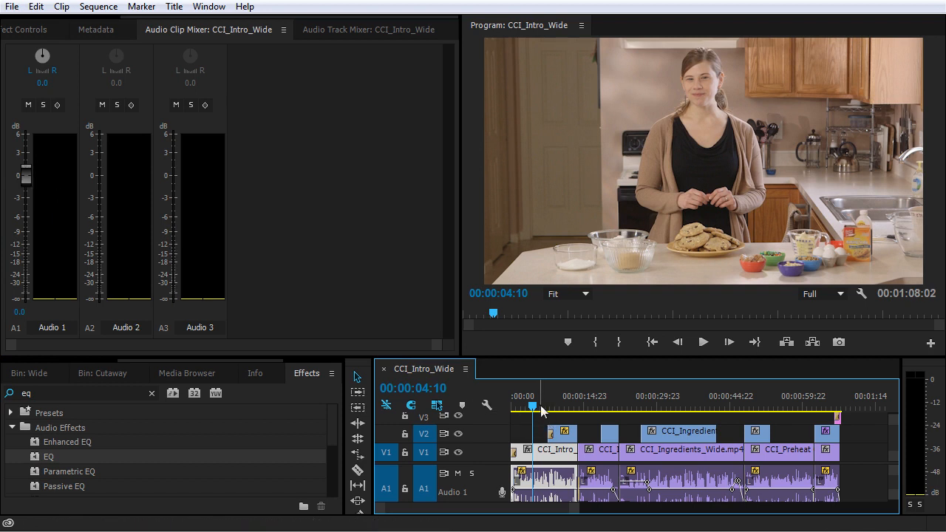
key("Home")
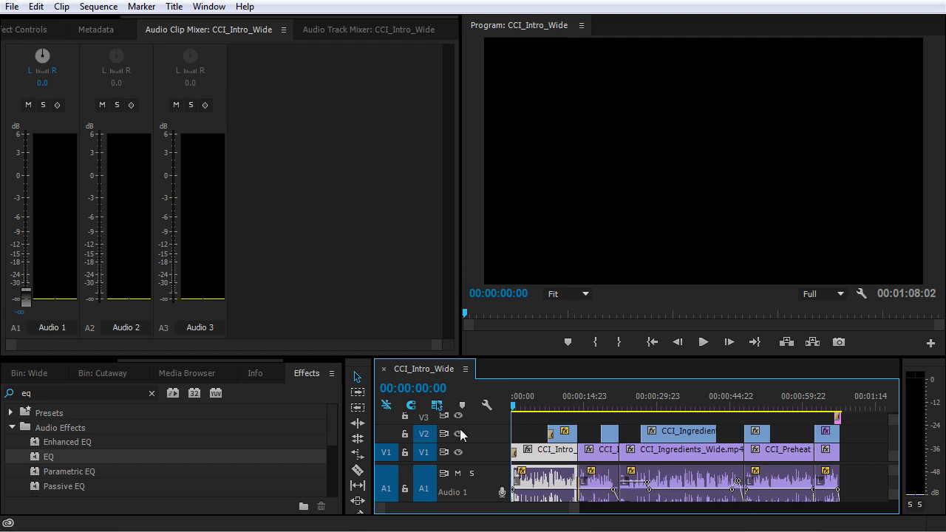
key("space")
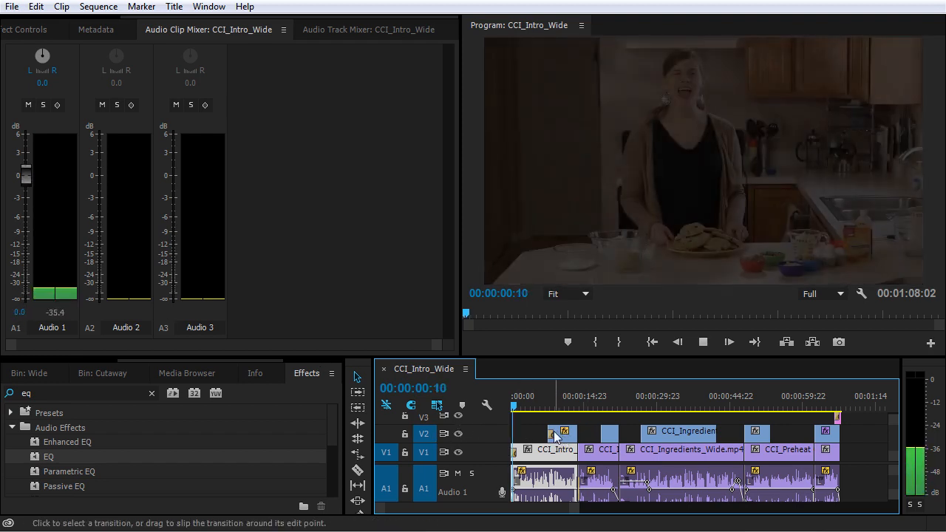
key("space")
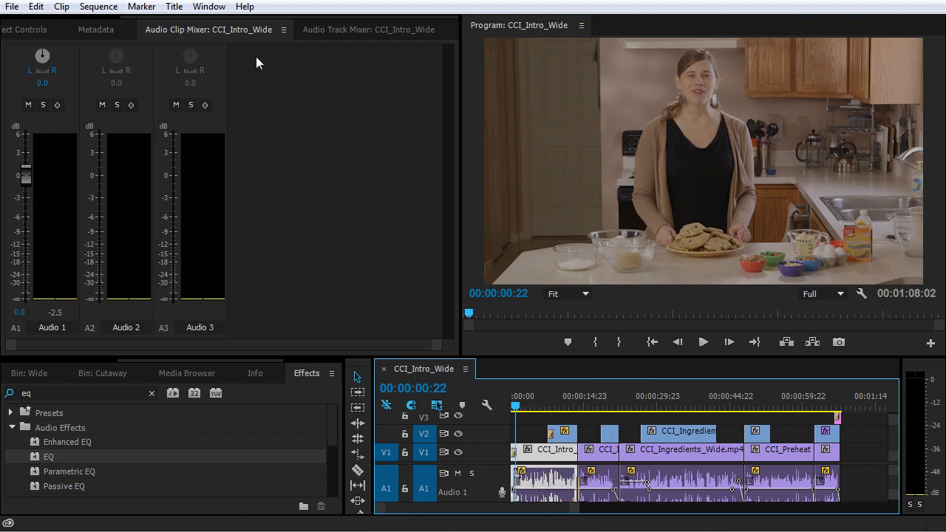
- Show the effects and sends area in the Audio Track Mixer and add EQ to the first effect slot of Audio 1
left_click(351, 34)
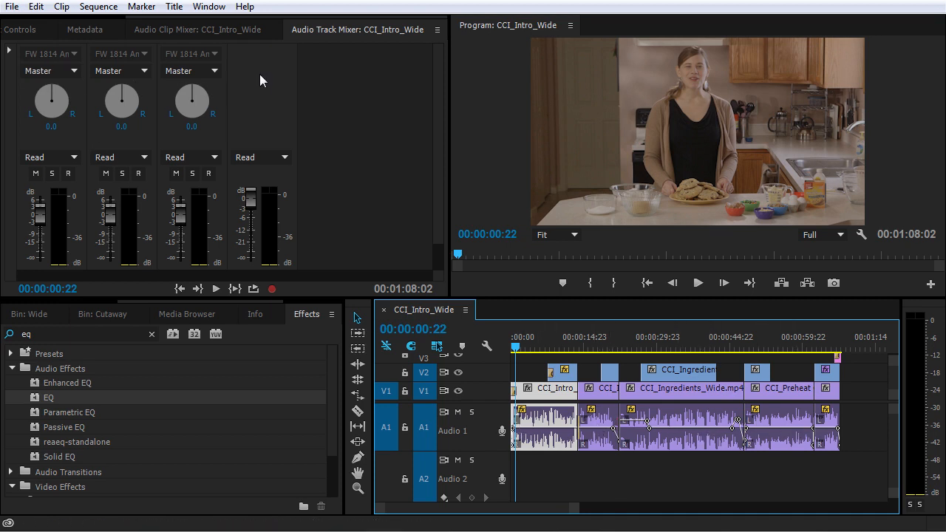
left_click(340, 96)
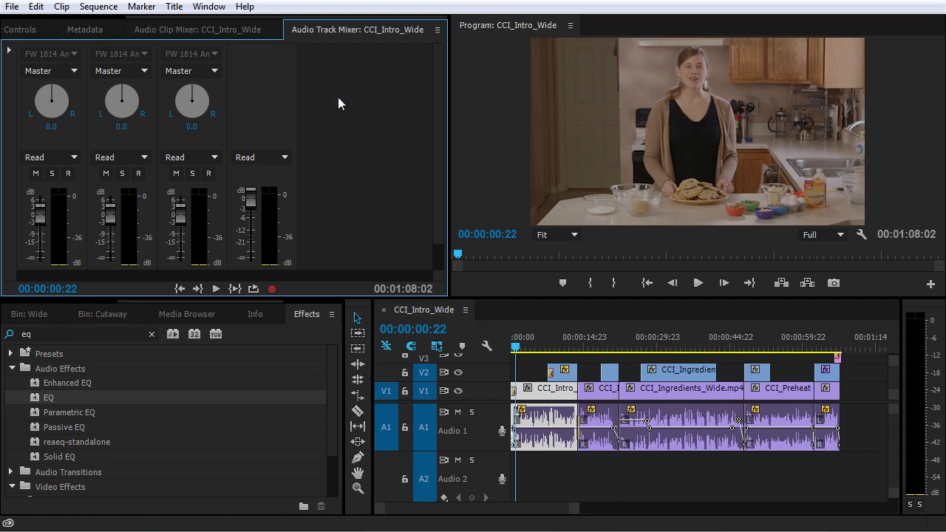
left_click(10, 53)
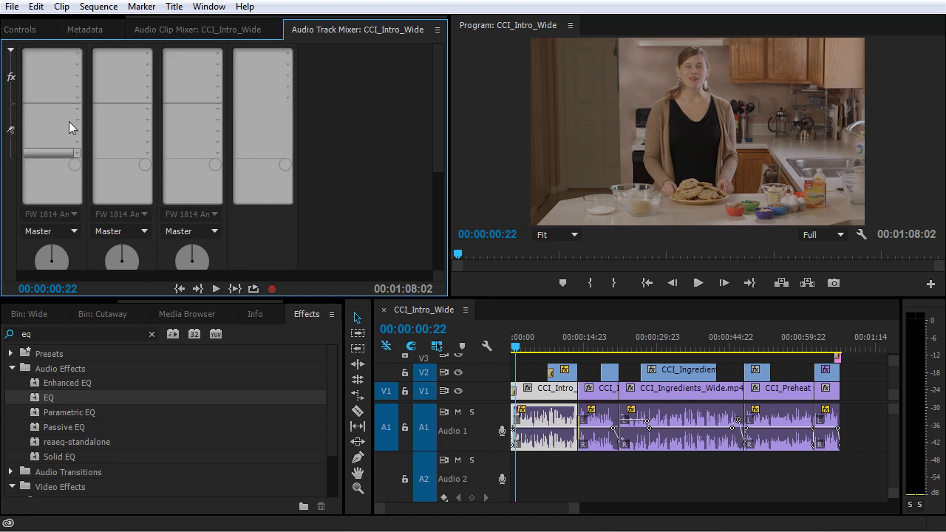
left_click(77, 54)
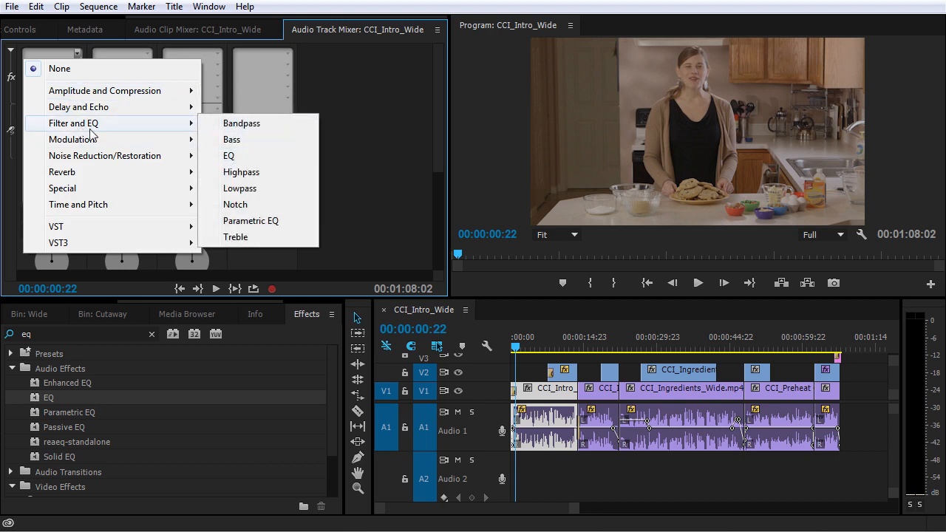
mouse_move(178, 130)
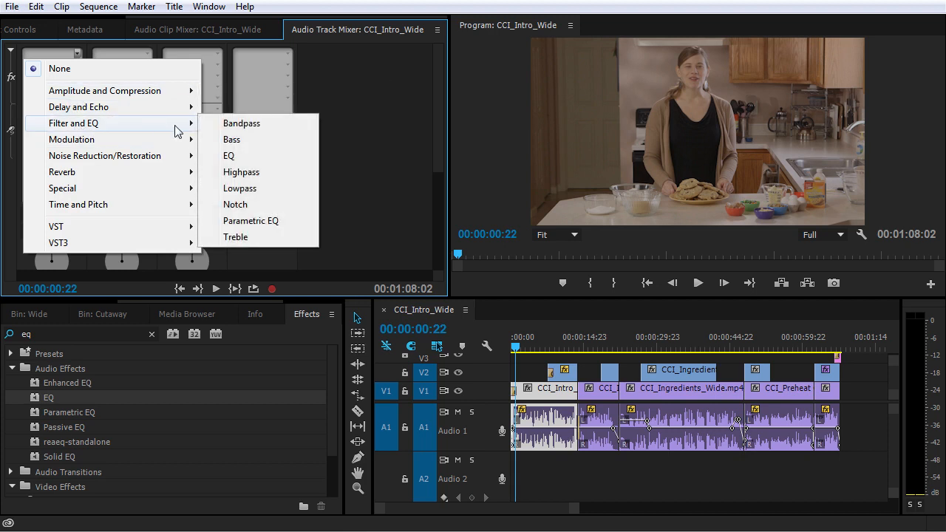
left_click(235, 161)
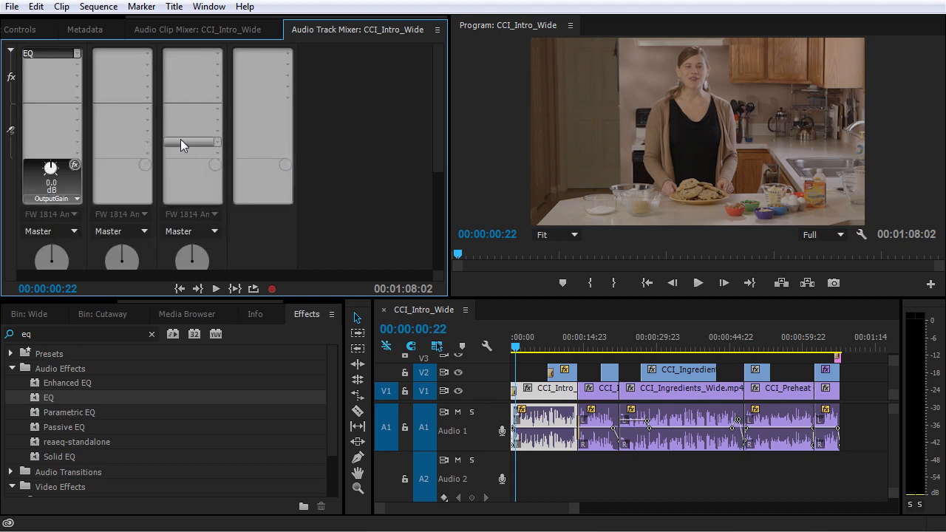
- Open the Audio 1 track EQ editor and enable its Low band with Cut at 50 Hz
double_click(53, 52)
left_click_drag(477, 71, 287, 56)
left_click(168, 217)
left_click(170, 374)
- Enable the track EQ's High band with a gain of 5.8 dB at 8584 Hz
left_click(334, 217)
left_click_drag(343, 329, 354, 306)
left_click_drag(341, 245, 342, 250)
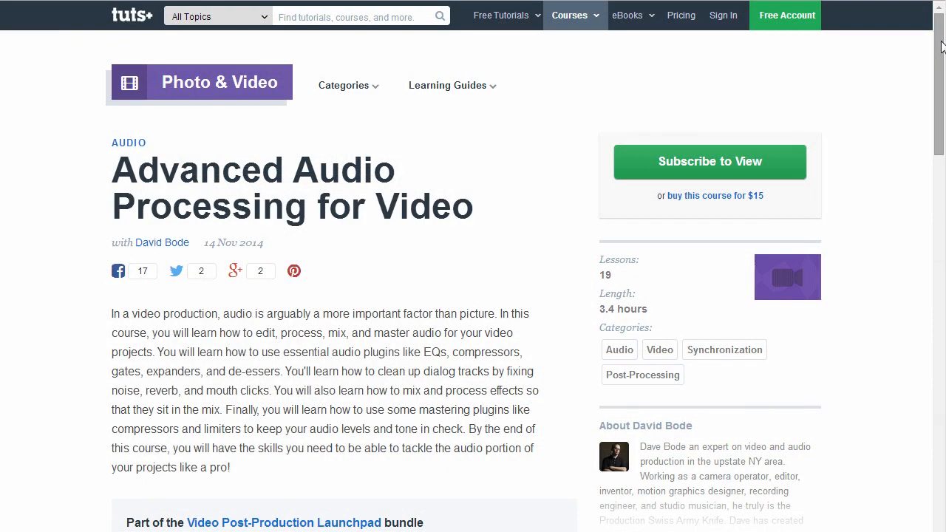
left_click_drag(941, 47, 931, 147)
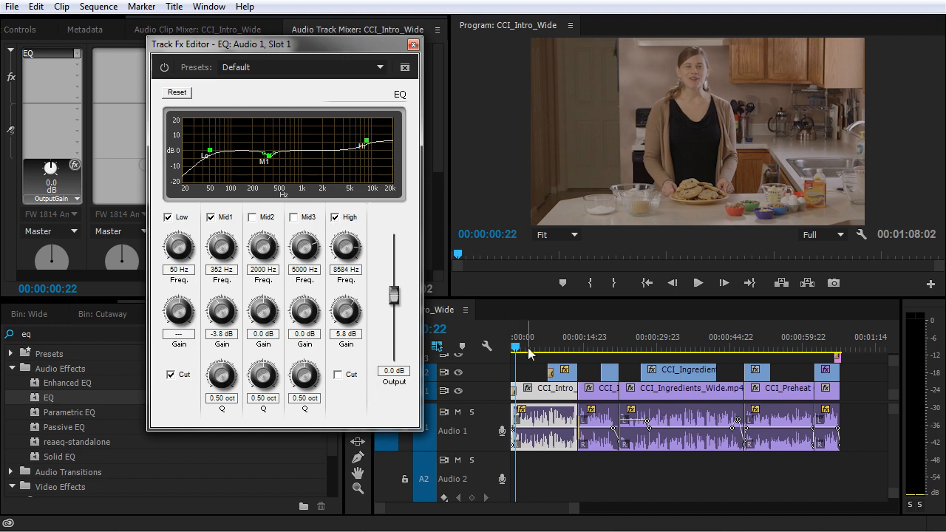
- Play back the sequence near its start and again near its end to hear the Audio 1 track EQ, and close the EQ editor
key("space")
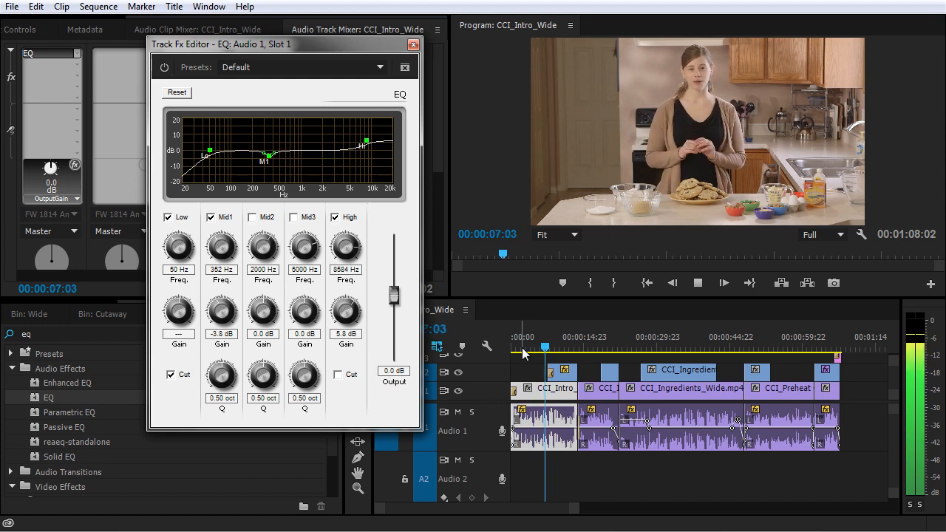
key("space")
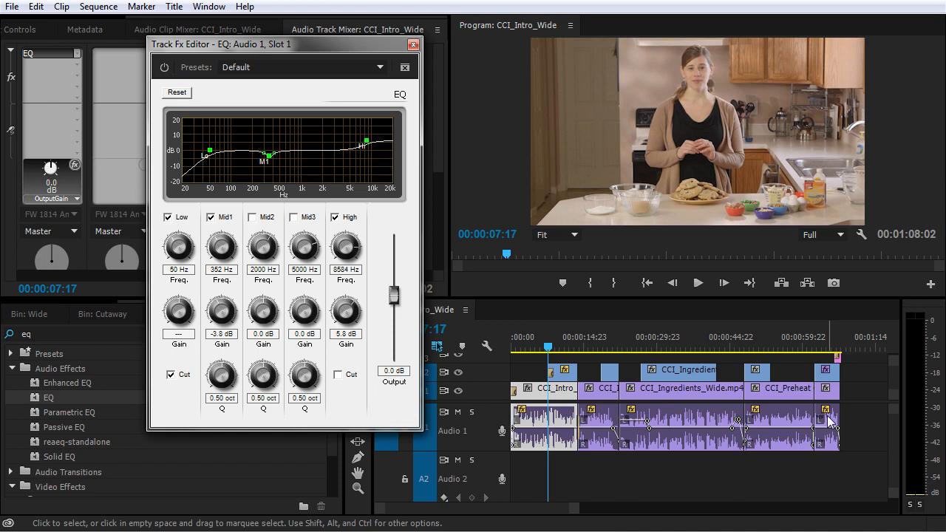
left_click(783, 348)
key("space")
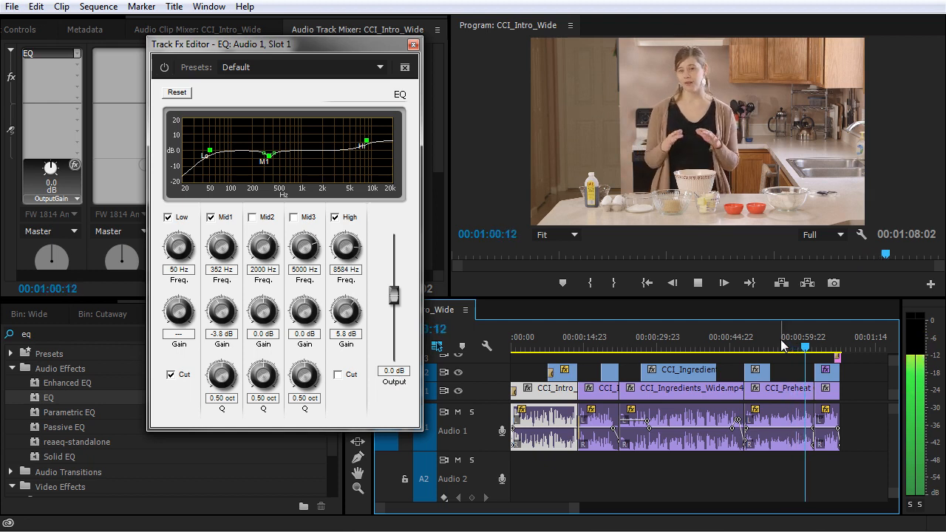
key("space")
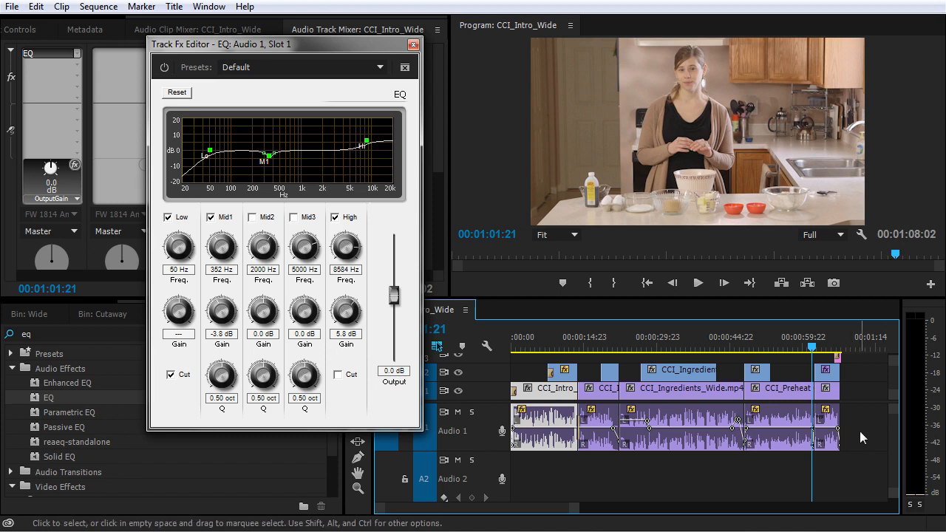
left_click(413, 46)
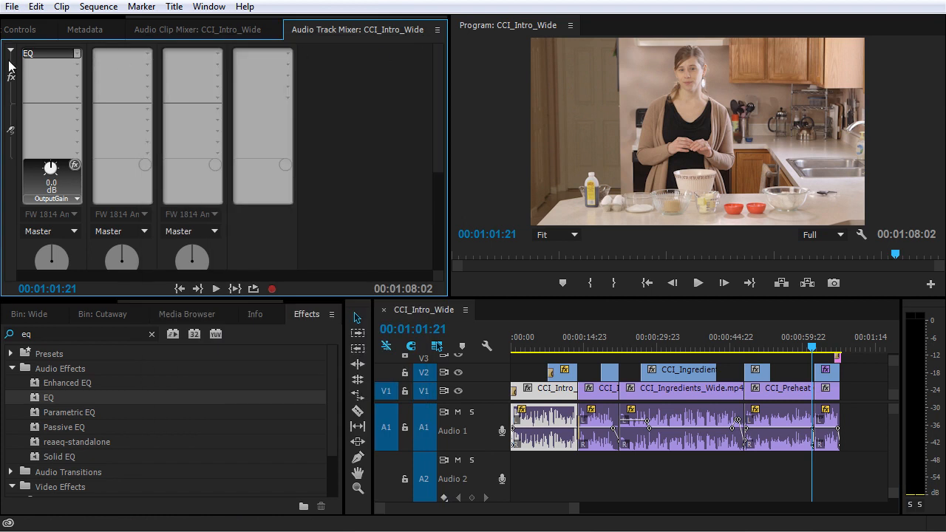
- Add the Dynamics effect to the second effect slot of Audio 1 and open its editor
left_click(78, 74)
mouse_move(110, 101)
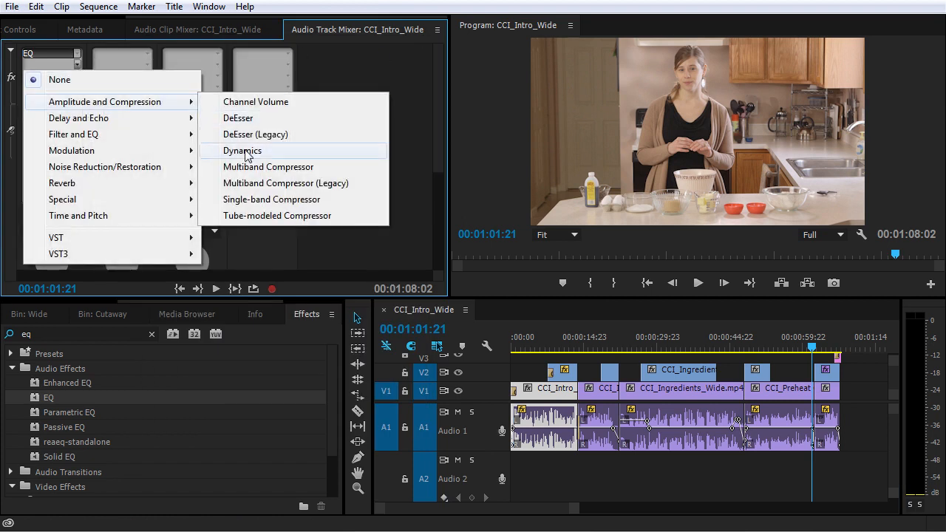
left_click(236, 150)
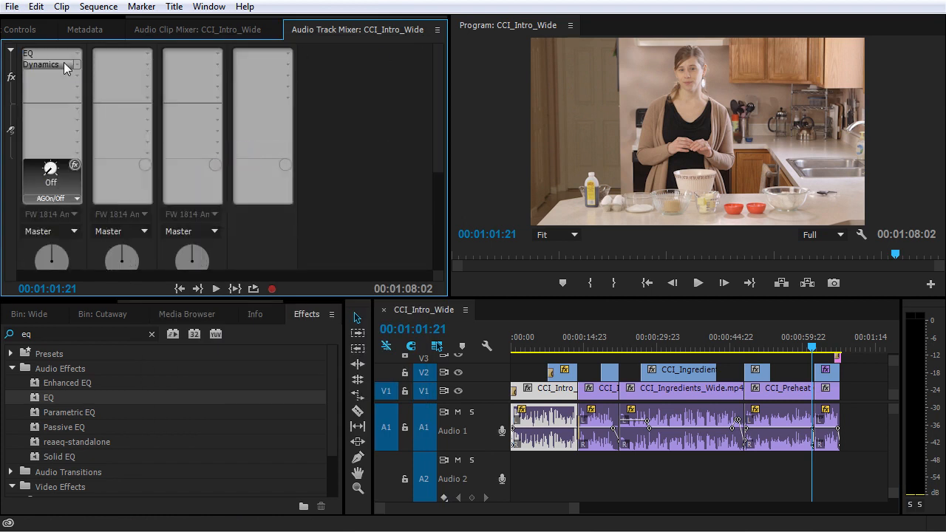
double_click(65, 65)
left_click_drag(500, 112, 367, 69)
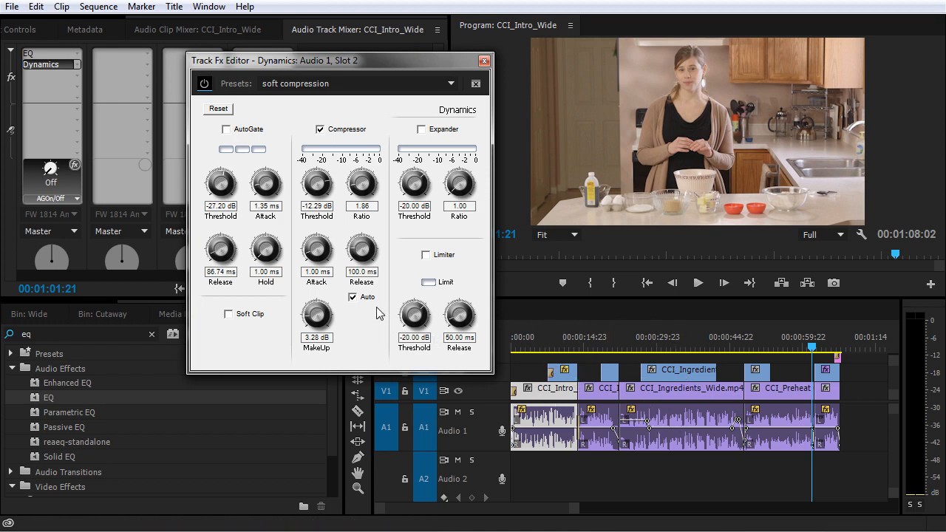
- While playing from the start, set the Audio 1 Compressor to threshold -23.09 dB, ratio 1.51 and MakeUp 4.60 dB
left_click(518, 340)
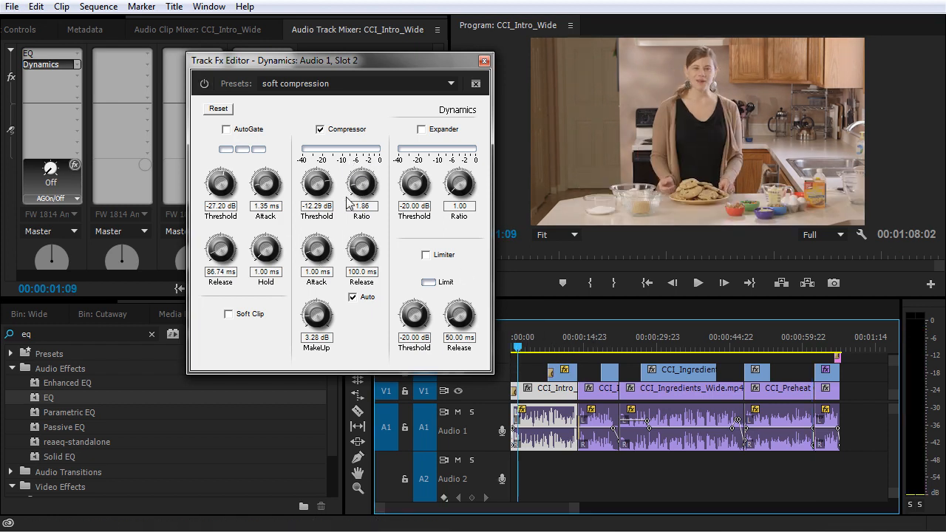
left_click_drag(320, 182, 357, 194)
left_click_drag(318, 311, 323, 313)
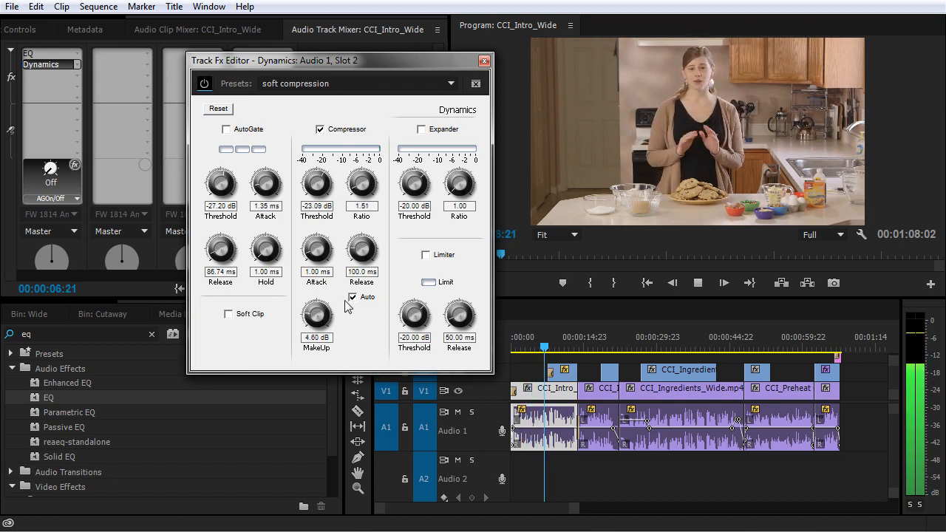
- Turn off the Compressor's Auto release and set its attack to 4.86 ms and release to 33.85 ms
left_click_drag(320, 260, 318, 223)
left_click(353, 298)
left_click_drag(362, 251, 364, 272)
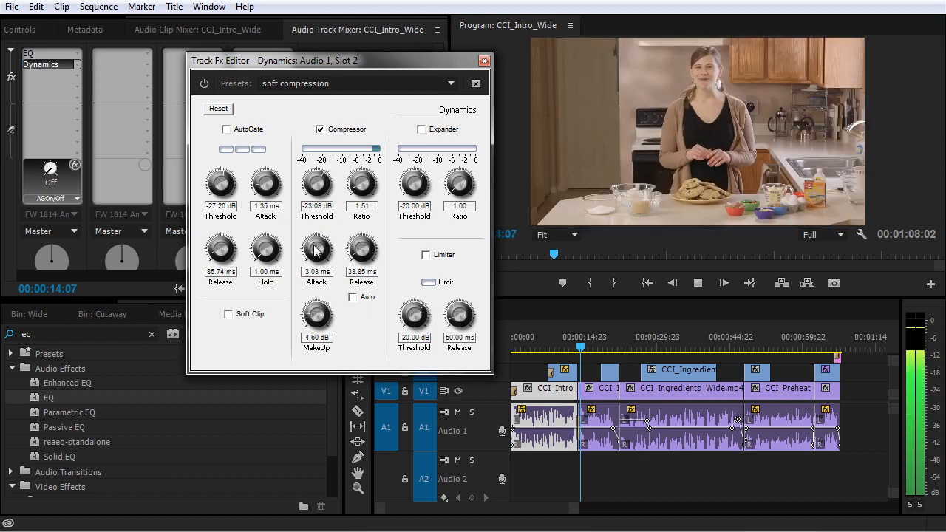
left_click_drag(313, 250, 322, 229)
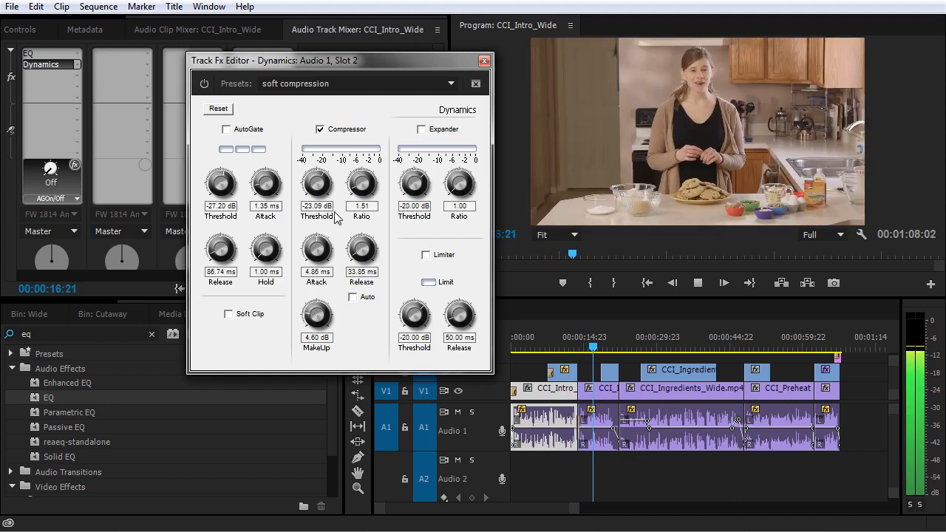
- Enable the Audio 1 Expander with threshold -43.10 dB and ratio 2.01, stop playback and close the Dynamics editor
left_click(422, 132)
left_click_drag(417, 188, 401, 215)
left_click_drag(457, 171, 457, 141)
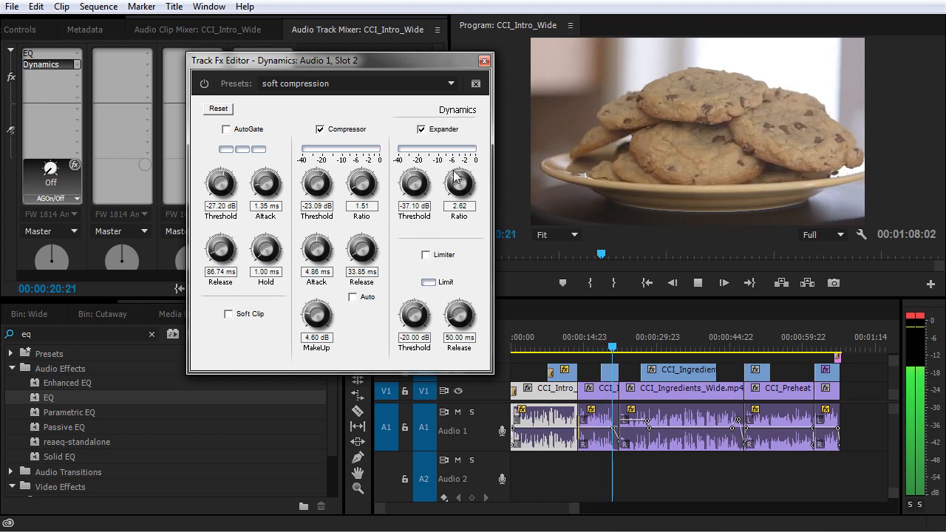
mouse_move(416, 184)
left_mouse_down()
mouse_move(415, 198)
mouse_move(452, 202)
mouse_move(415, 179)
mouse_move(421, 166)
mouse_move(410, 188)
left_mouse_up()
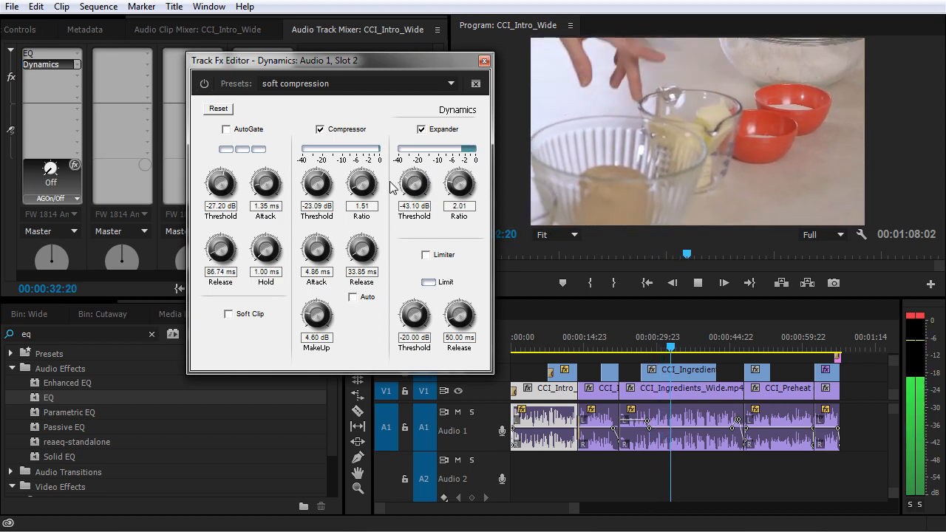
key("space")
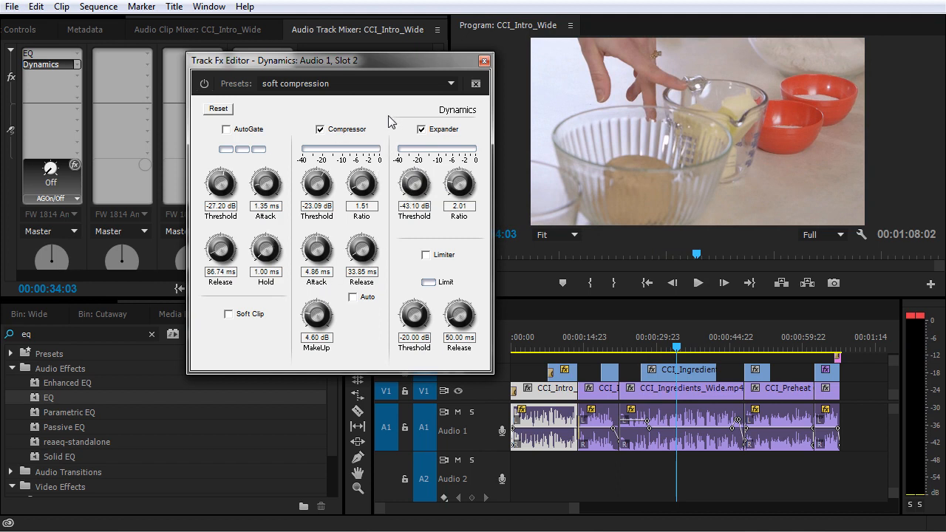
left_click(484, 61)
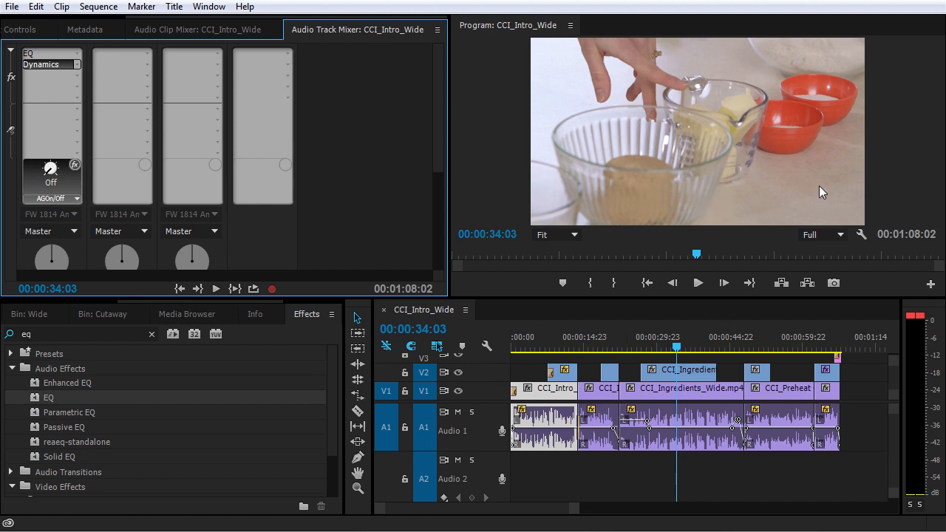
- Reset the clipping indicators on the main audio meters and check the track and Master faders in the Audio Track Mixer
left_click(923, 319)
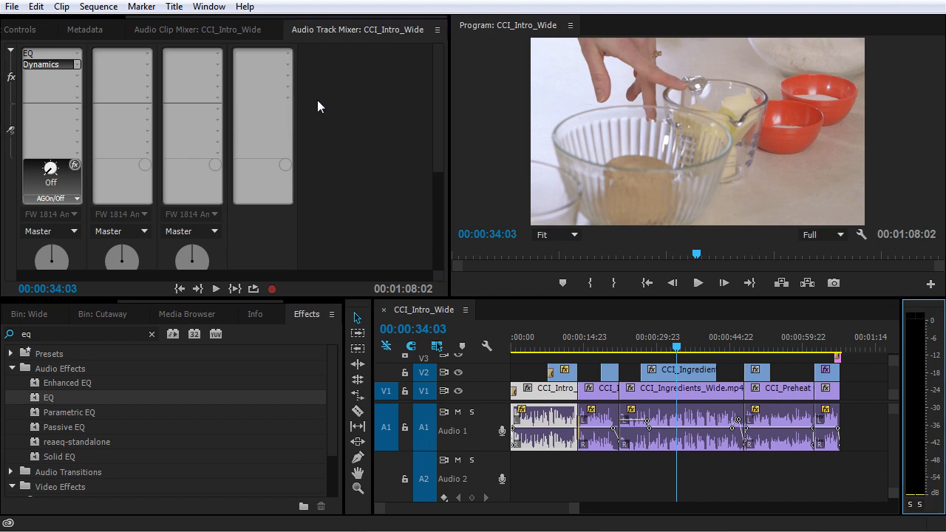
left_click_drag(435, 75, 319, 148)
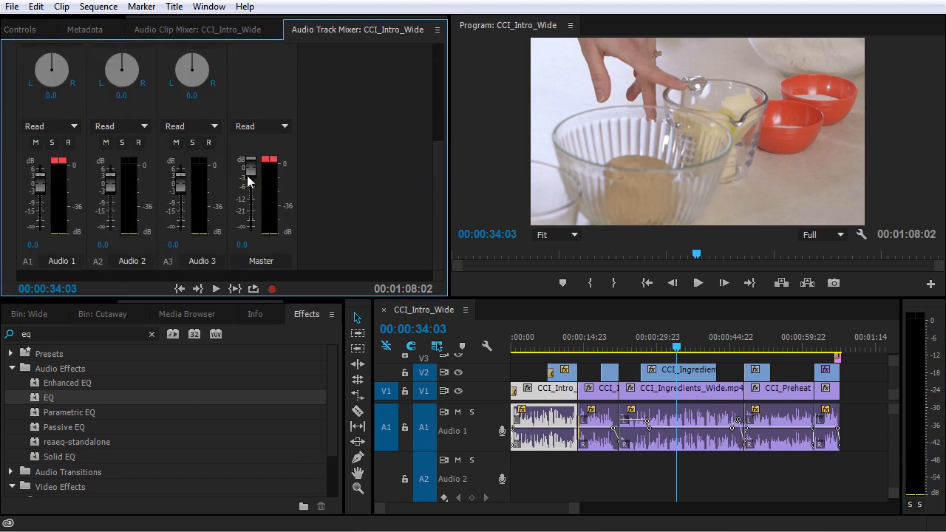
left_click_drag(438, 215, 431, 83)
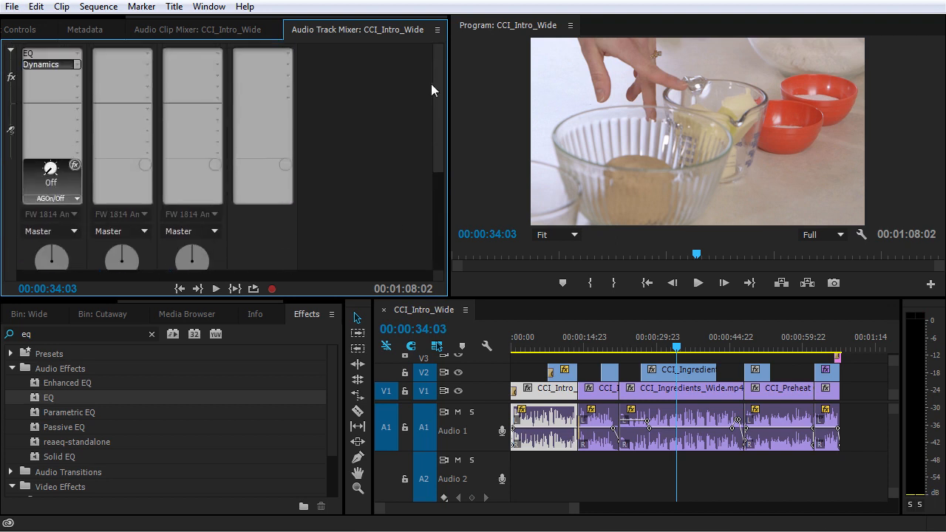
- Add the Dynamics effect to the fifth effect slot of the Master track and open its editor
left_click(289, 99)
mouse_move(281, 135)
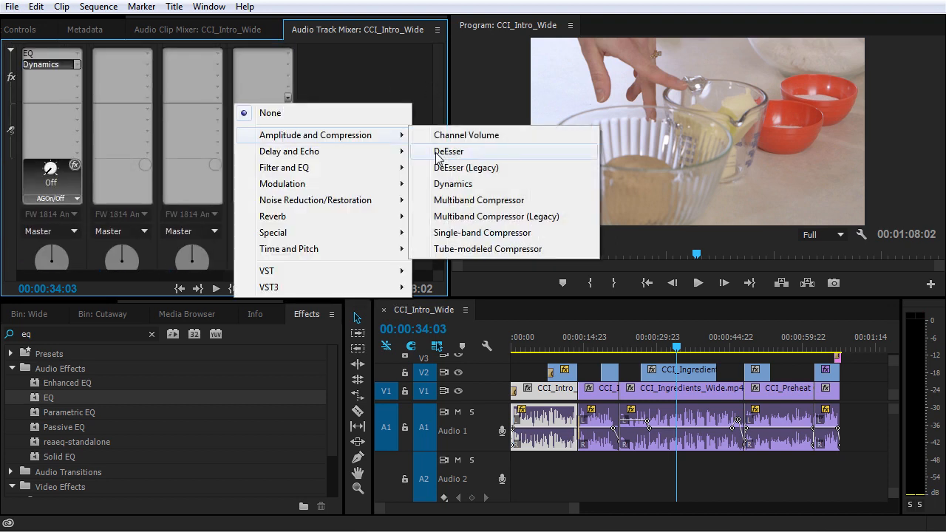
left_click(453, 192)
double_click(256, 98)
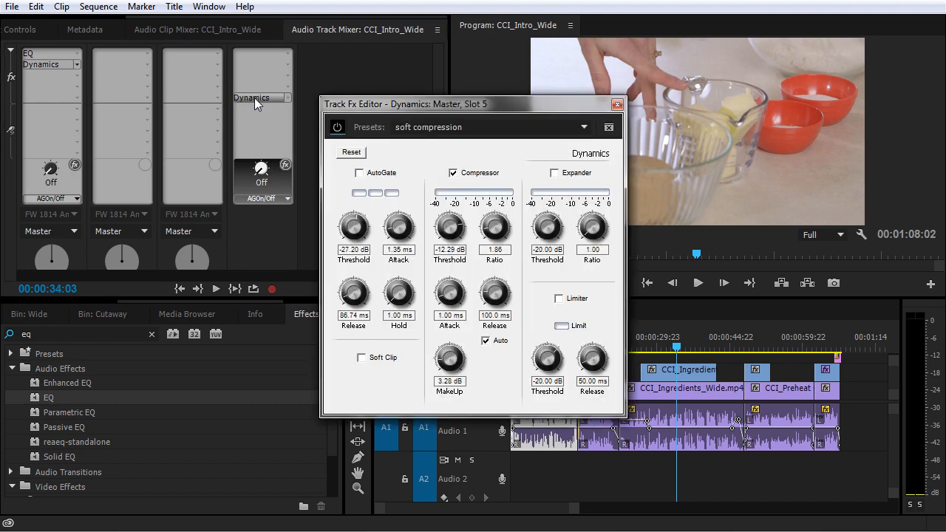
left_click_drag(450, 107, 383, 60)
- Turn off the Master Compressor, enable the Limiter with a threshold of -2 dB, and move the editor clear of the mixer
left_click(386, 125)
left_click(492, 251)
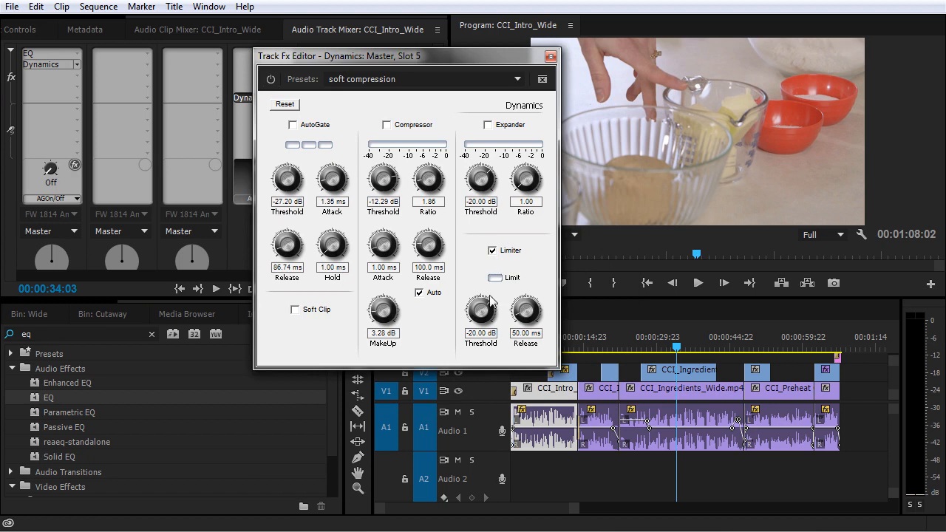
left_click_drag(478, 319, 481, 273)
left_click(475, 334)
type("-2")
key("Return")
left_click_drag(415, 55, 526, 33)
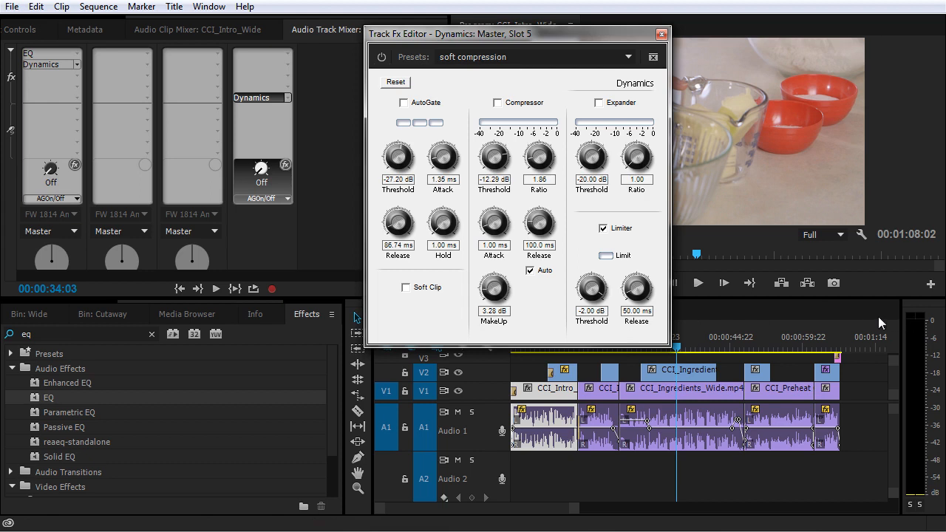
left_click_drag(421, 33, 535, 37)
- Review the audio tracks' output routing to Master and their level meters in the Audio Track Mixer
scroll(441, 228, "down", 5)
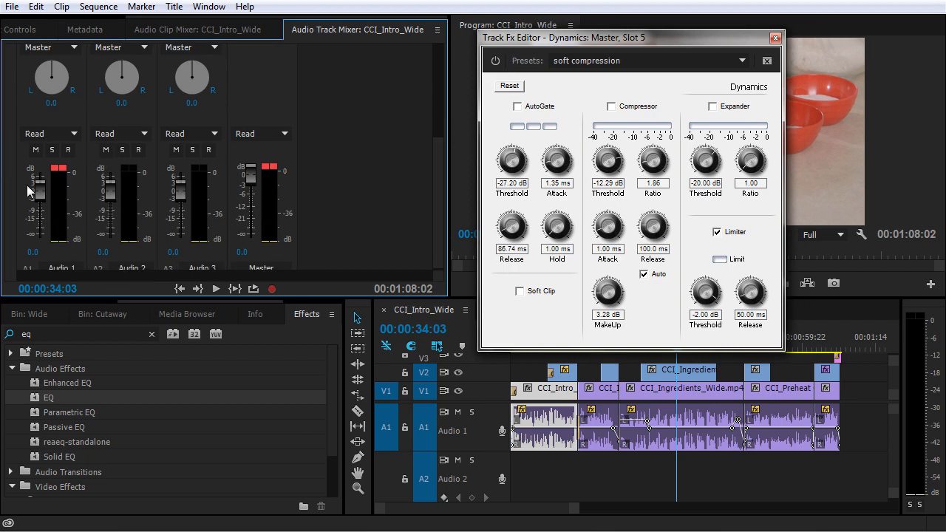
left_click_drag(435, 171, 435, 143)
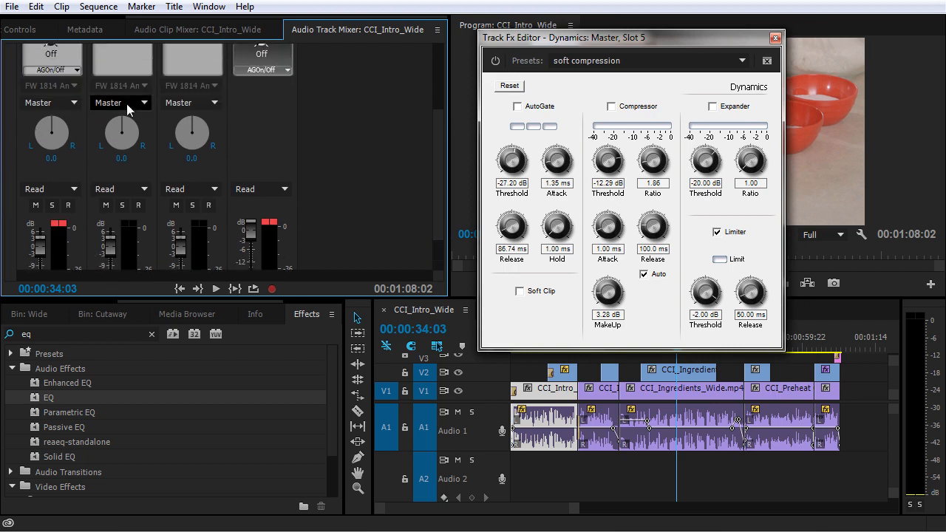
left_click(48, 102)
left_click(304, 101)
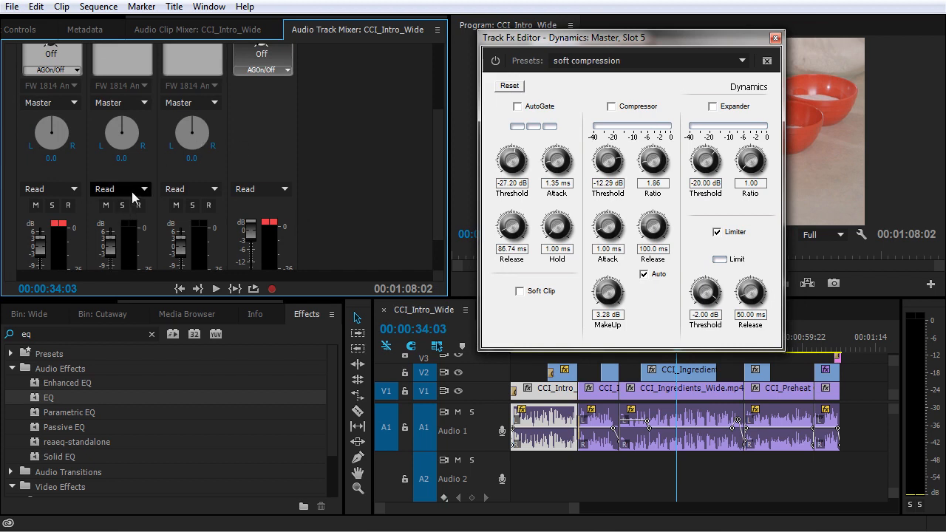
left_click(270, 223)
scroll(438, 170, "up", 5)
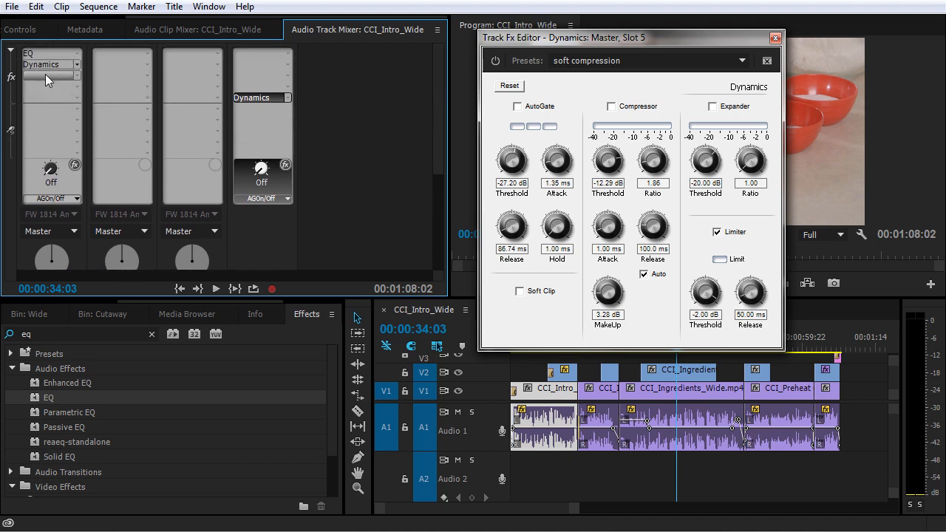
- Reopen the Audio 1 Dynamics editor and raise the Compressor's MakeUp to 24 dB
double_click(45, 64)
left_click_drag(592, 44, 244, 81)
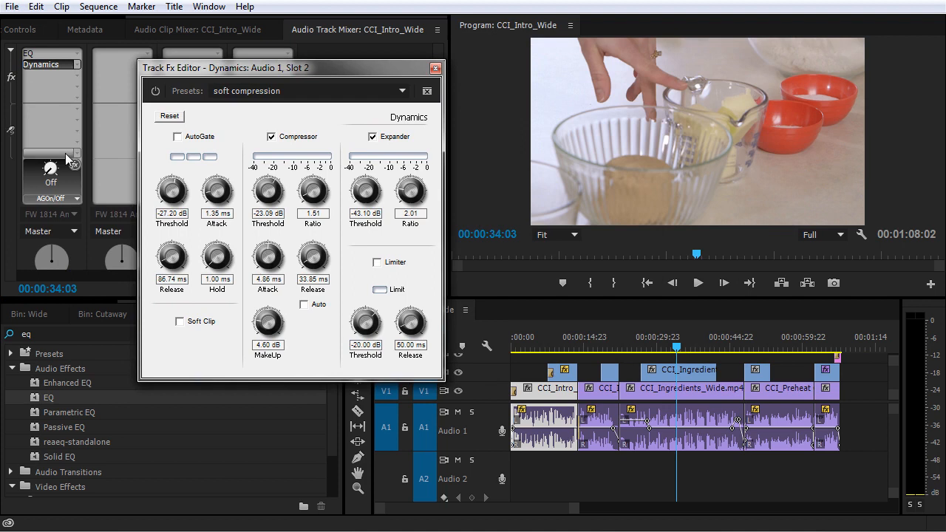
left_click_drag(260, 328, 334, 173)
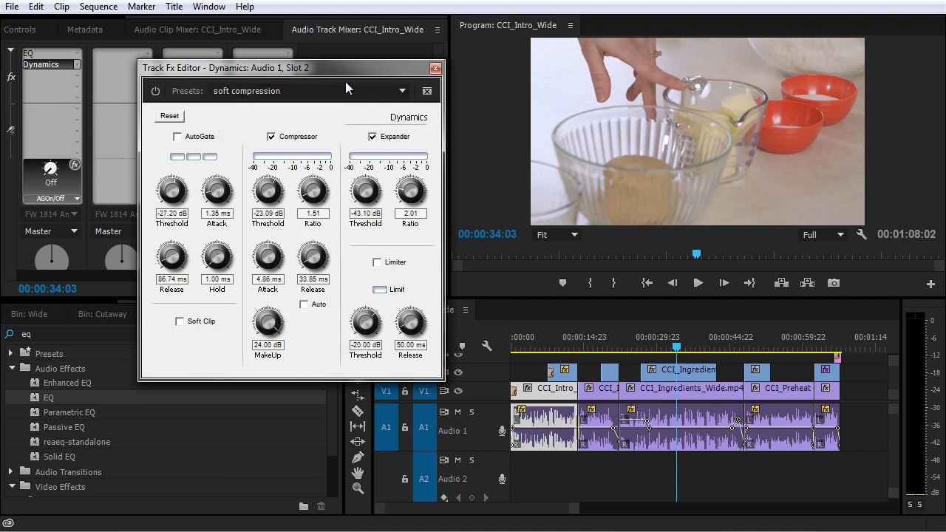
left_click_drag(330, 68, 268, 179)
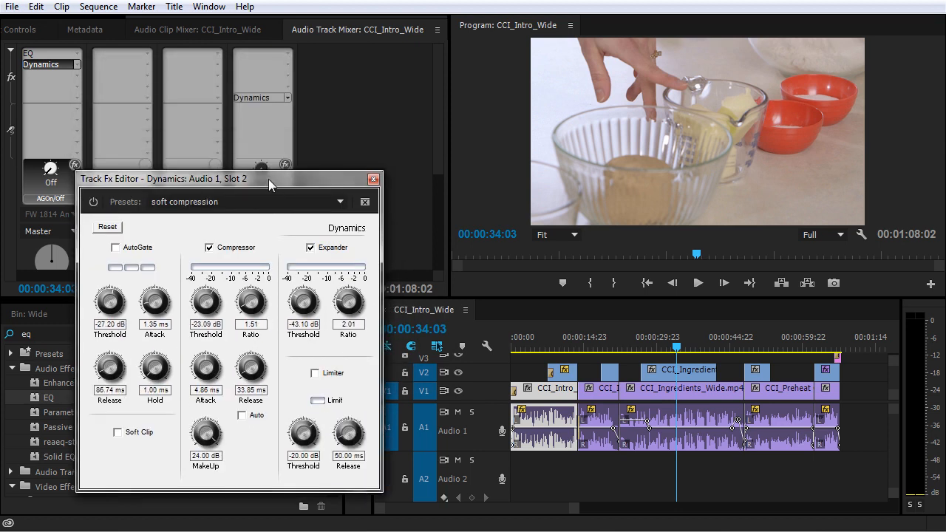
- Reopen the Master Dynamics editor and play the sequence to watch how the Limiter handles the louder Audio 1 signal
left_click(261, 110)
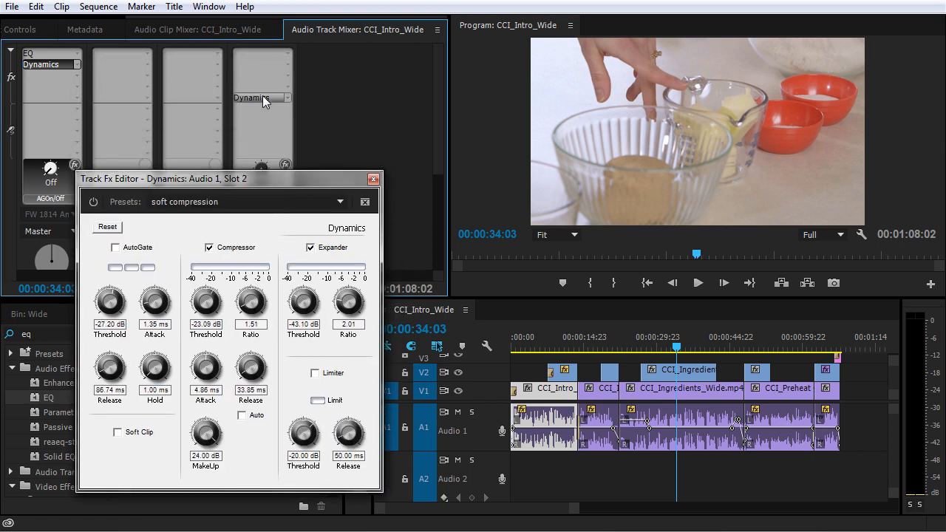
double_click(251, 98)
left_click_drag(167, 183, 162, 123)
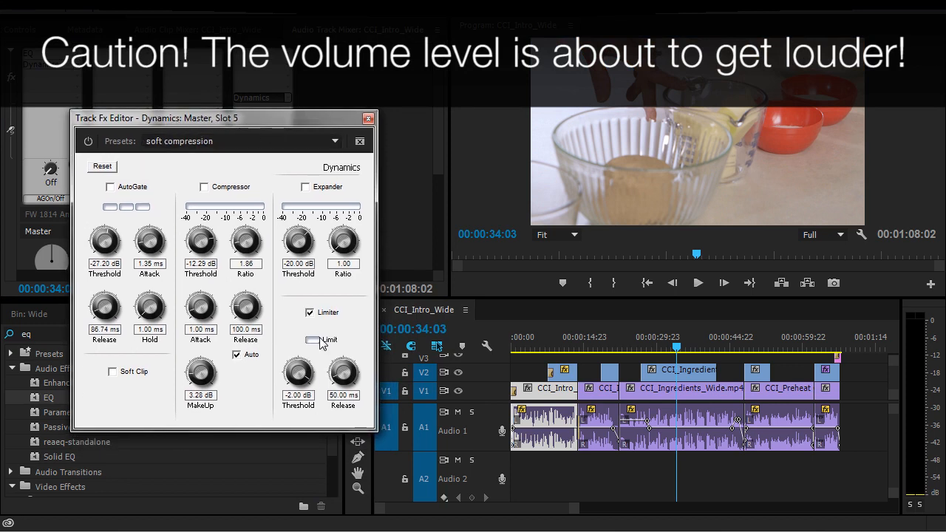
key("space")
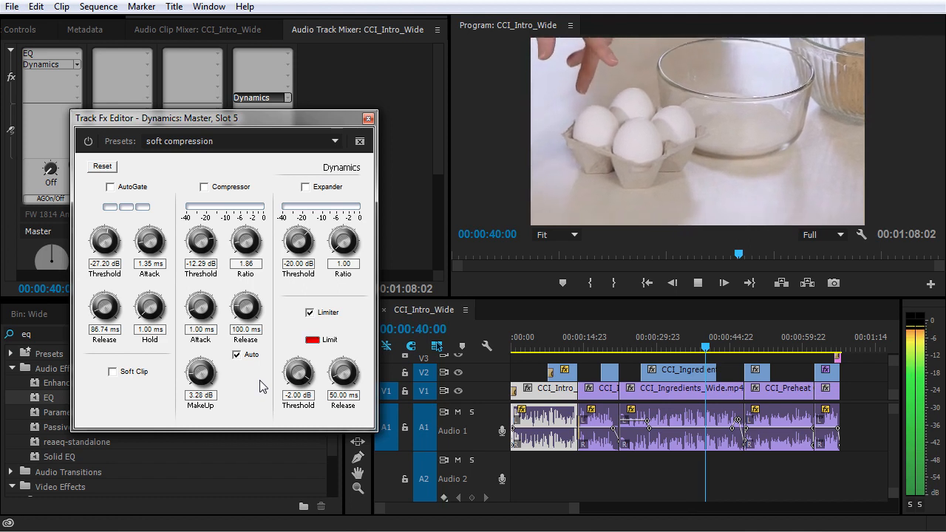
key("space")
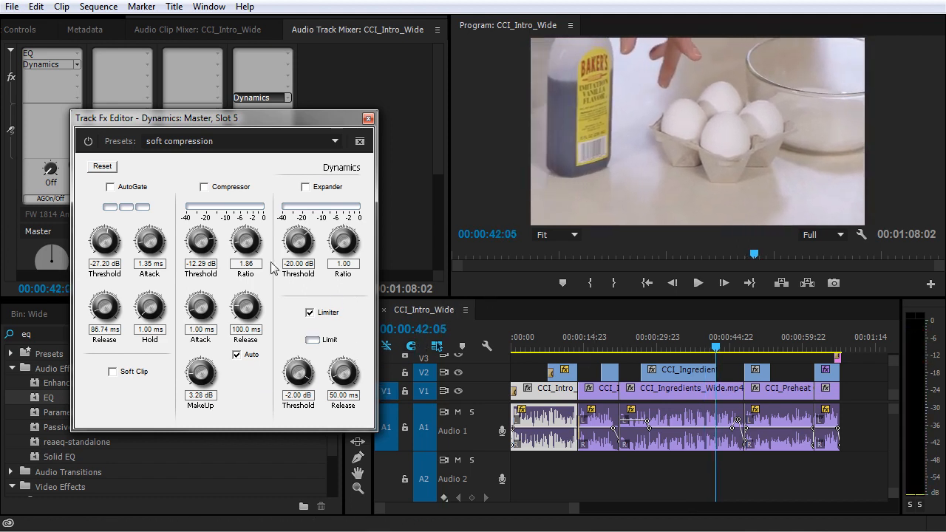
left_click_drag(187, 123, 277, 122)
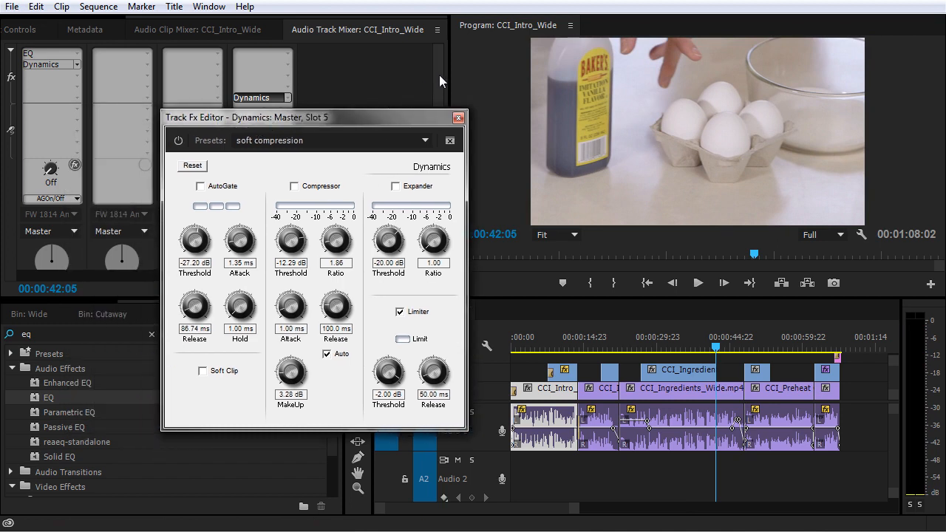
- Check the level meters in the Audio Track Mixer and close the Master Dynamics editor
scroll(437, 76, "down", 4)
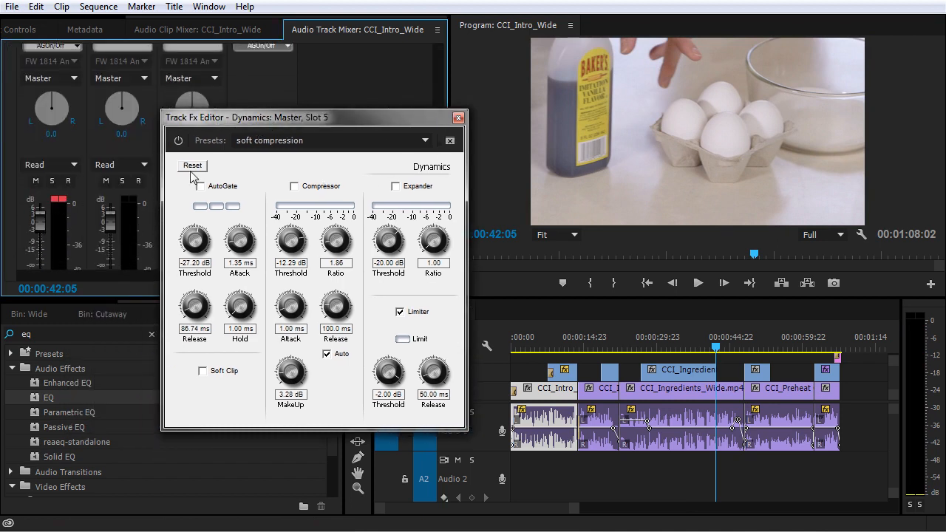
left_click_drag(329, 120, 241, 126)
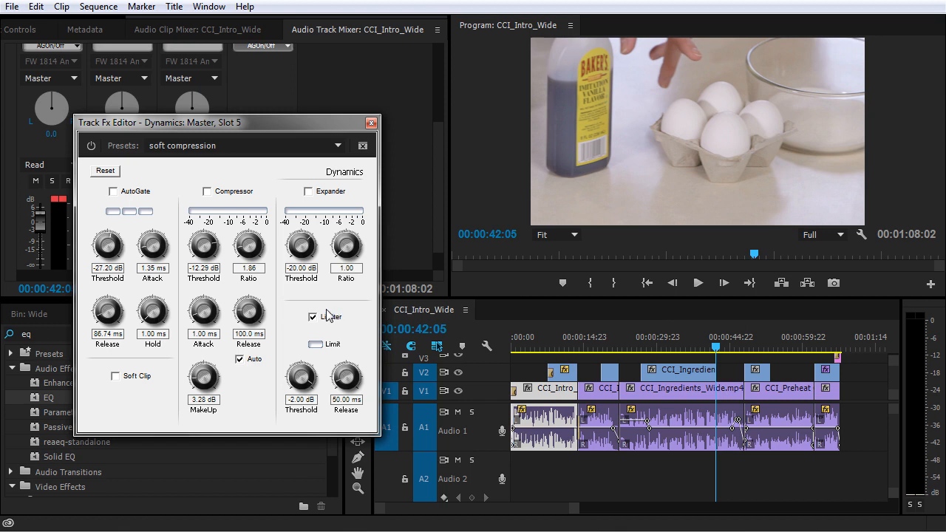
left_click(371, 122)
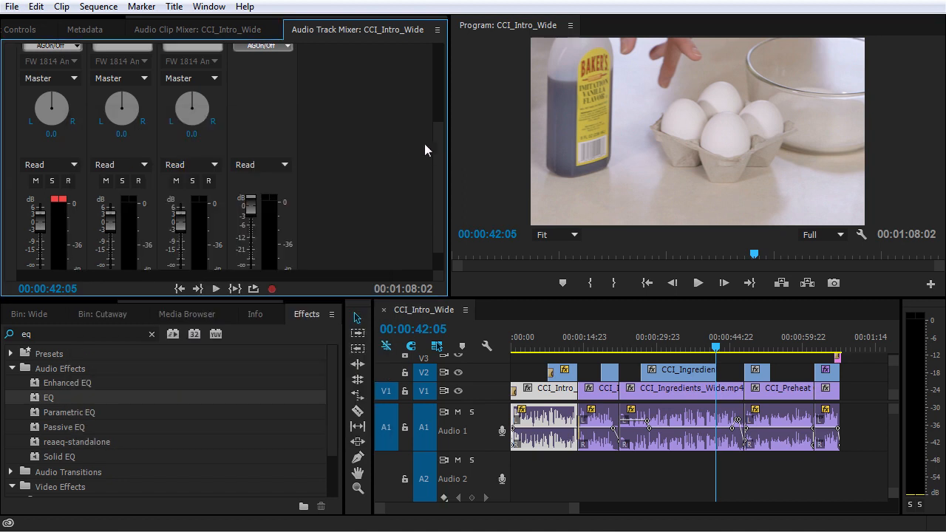
- Reopen the Audio 1 Dynamics editor and lower the Compressor's MakeUp to 5.64 dB
left_click_drag(441, 210, 444, 82)
scroll(444, 82, "up", 1)
double_click(43, 58)
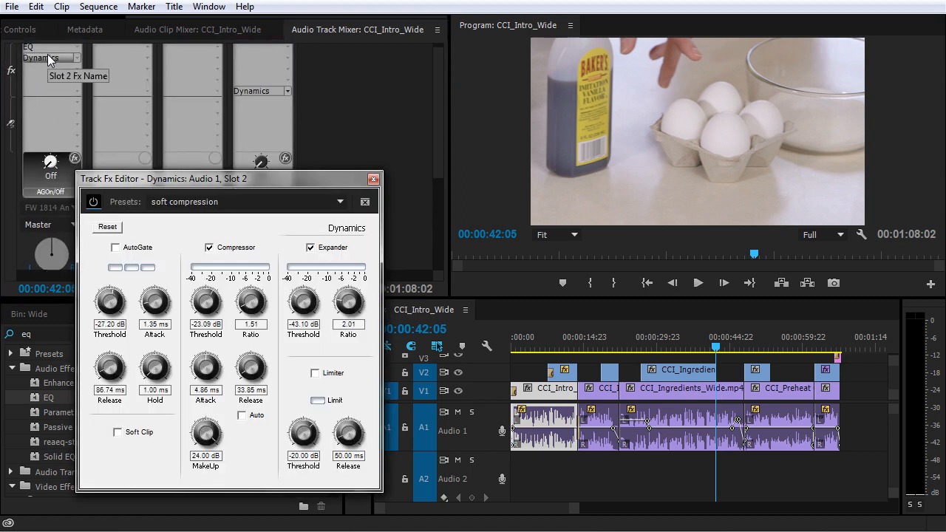
left_click_drag(218, 442, 219, 484)
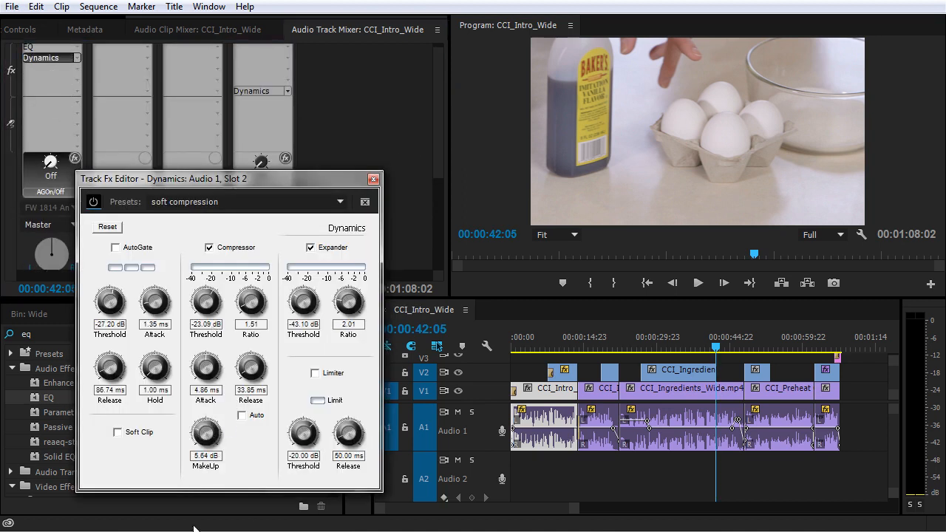
- While playing from about 00:00:24, set Audio 1's Compressor MakeUp to 6.60 dB and Threshold to -24.29 dB, and close the editor
left_click(627, 348)
key("space")
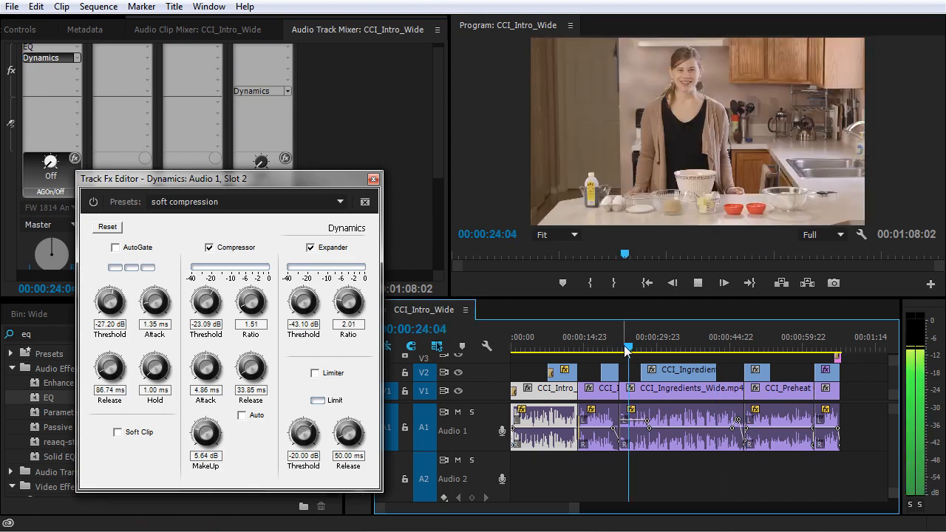
left_click_drag(291, 180, 442, 170)
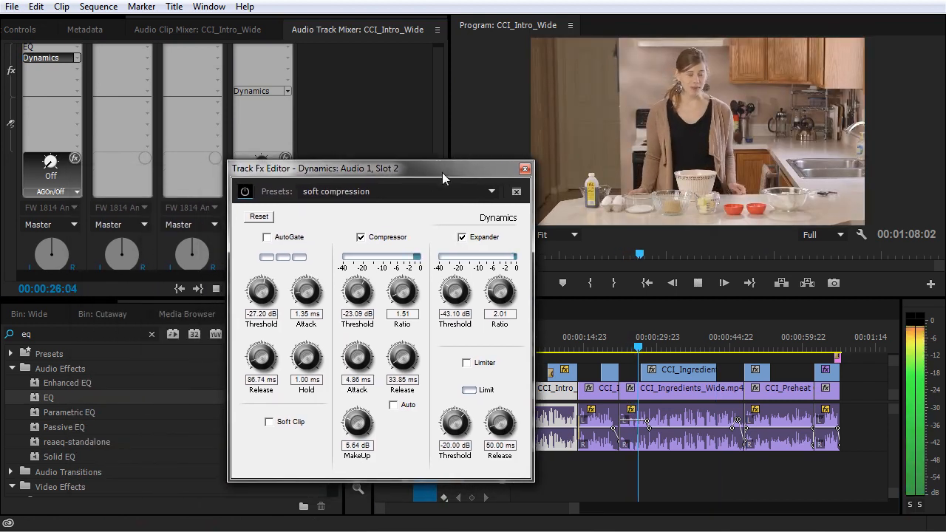
left_click_drag(357, 427, 356, 425)
left_click_drag(359, 290, 359, 294)
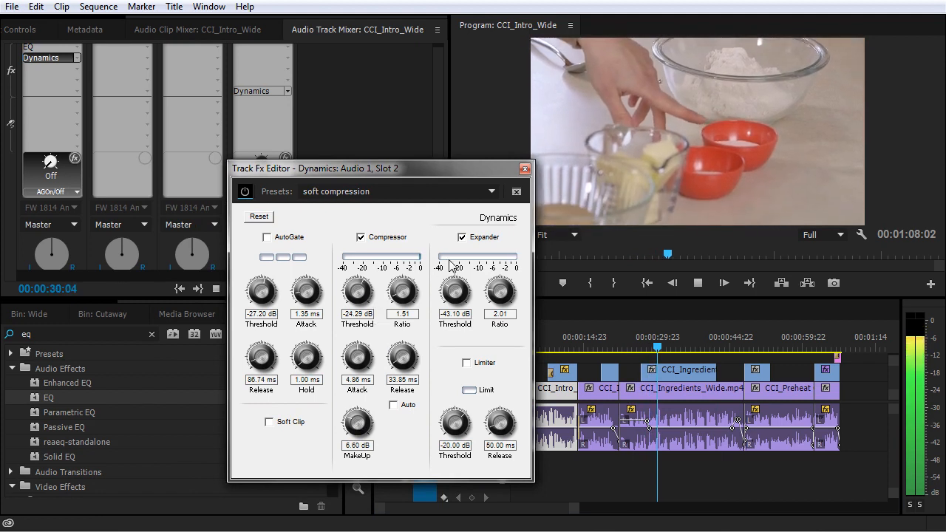
left_click(525, 168)
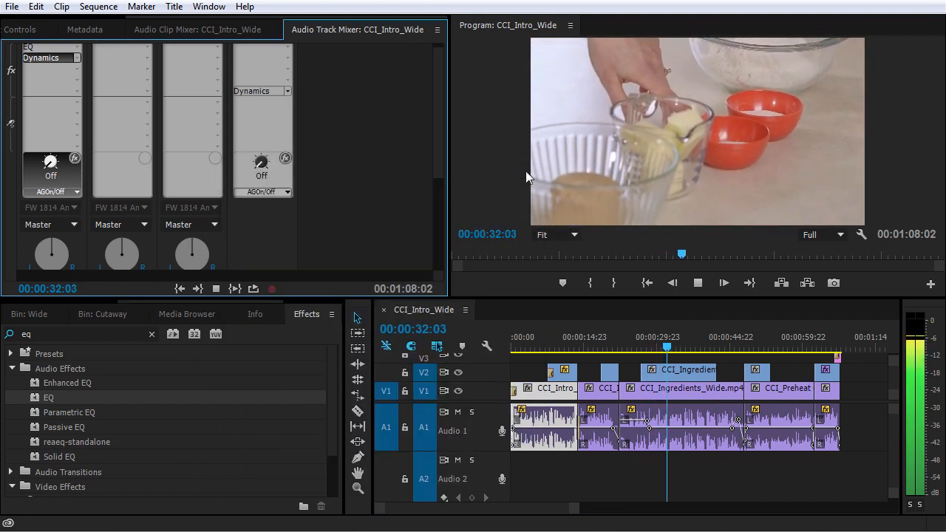
- Compare the Audio 1 and Master level meters in the mixer during playback and stop the sequence
left_click_drag(437, 153, 439, 252)
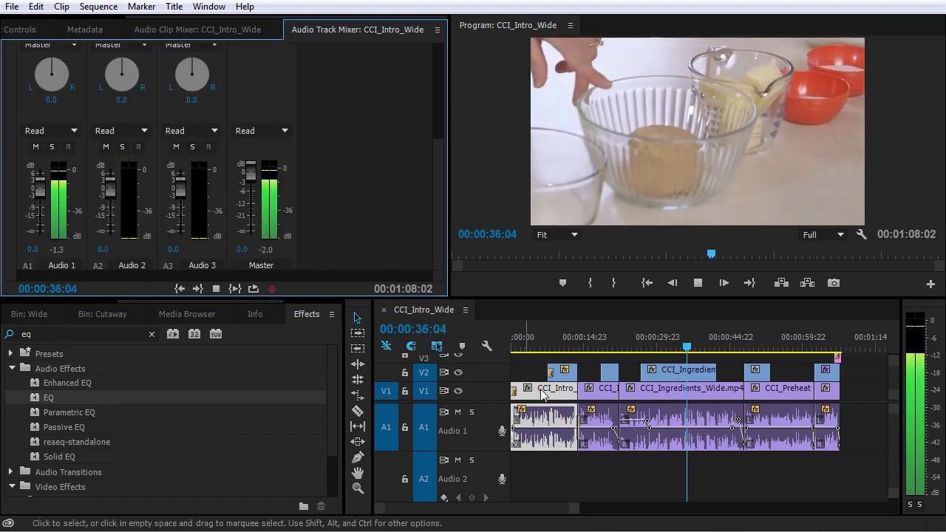
key("space")
- Add the DeNoiser noise reduction effect to Audio 1's empty effect slot below Dynamics
scroll(378, 42, "up", 5)
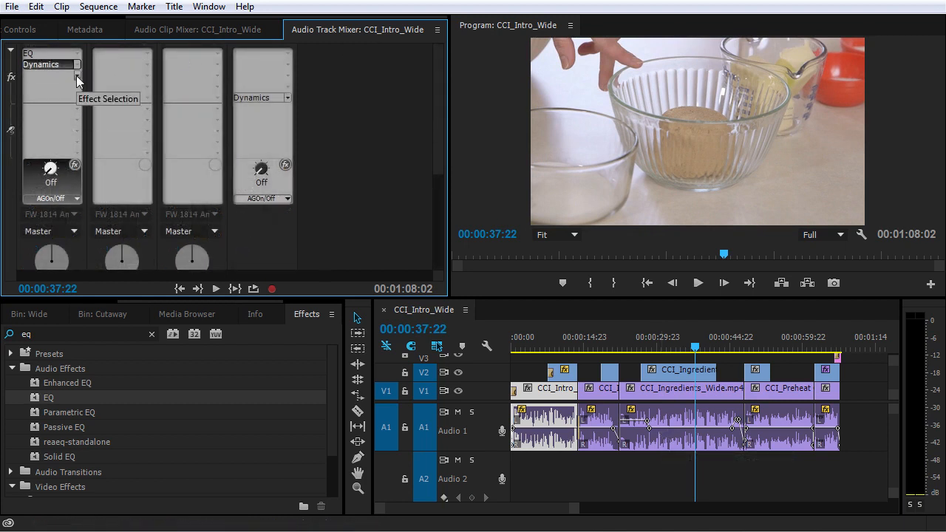
left_click(78, 78)
mouse_move(90, 116)
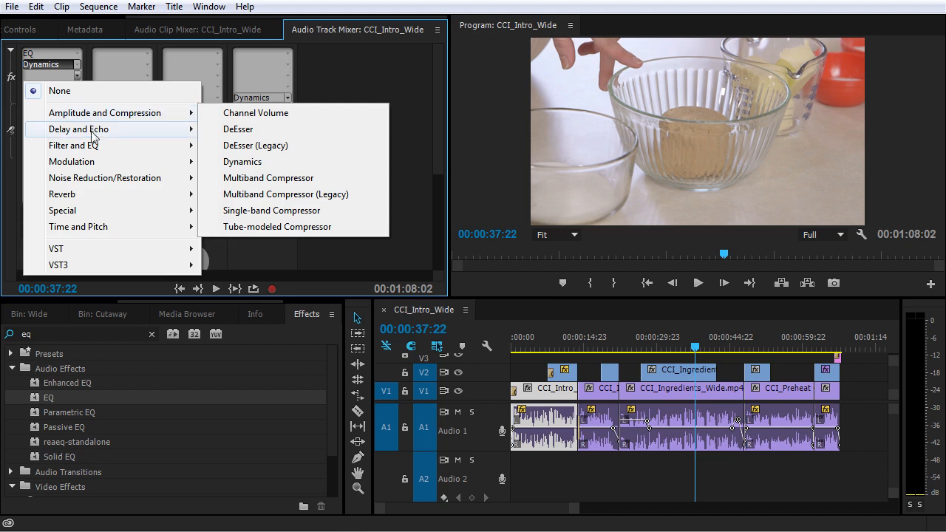
mouse_move(127, 146)
mouse_move(127, 170)
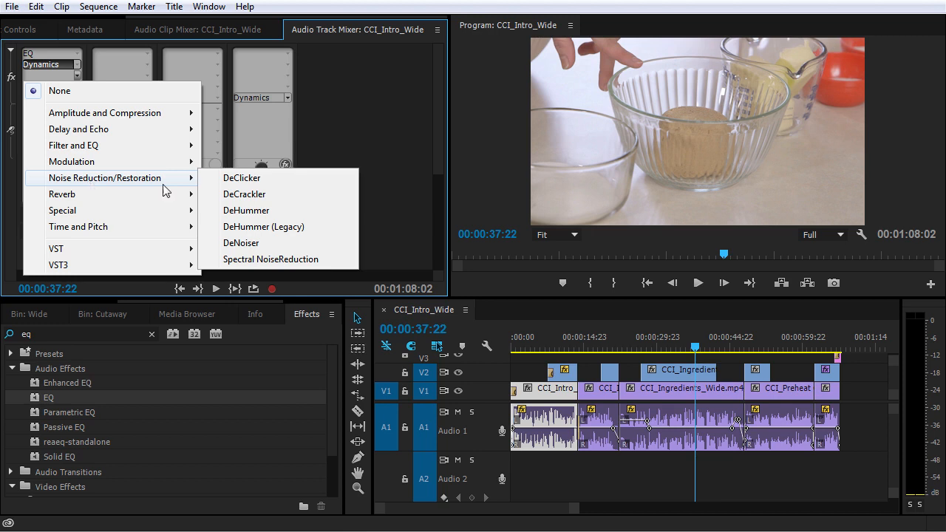
left_click(241, 243)
- Play from near the sequence start, set Audio 1's DeNoiser Reduction to -15.6 dB, and close its editor
left_click_drag(559, 346, 514, 346)
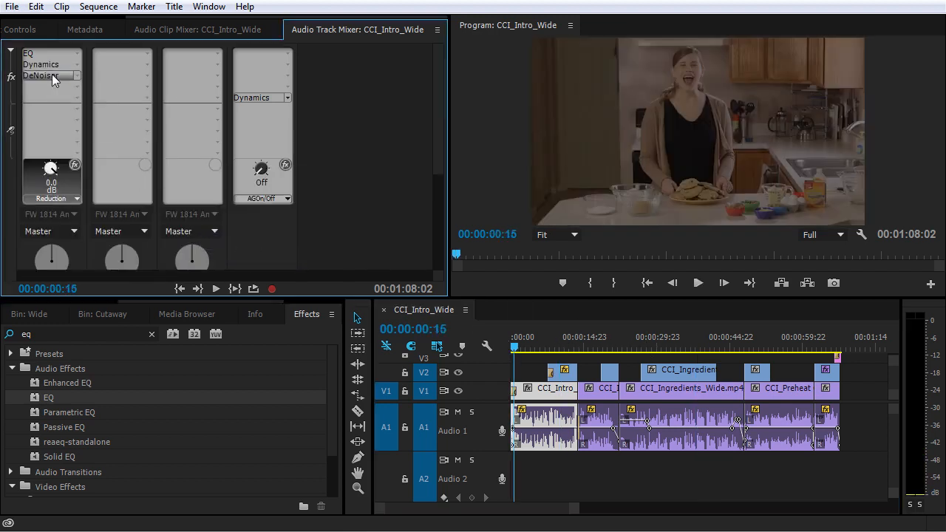
double_click(52, 74)
left_click_drag(502, 139, 320, 128)
key("space")
left_click_drag(281, 319, 249, 397)
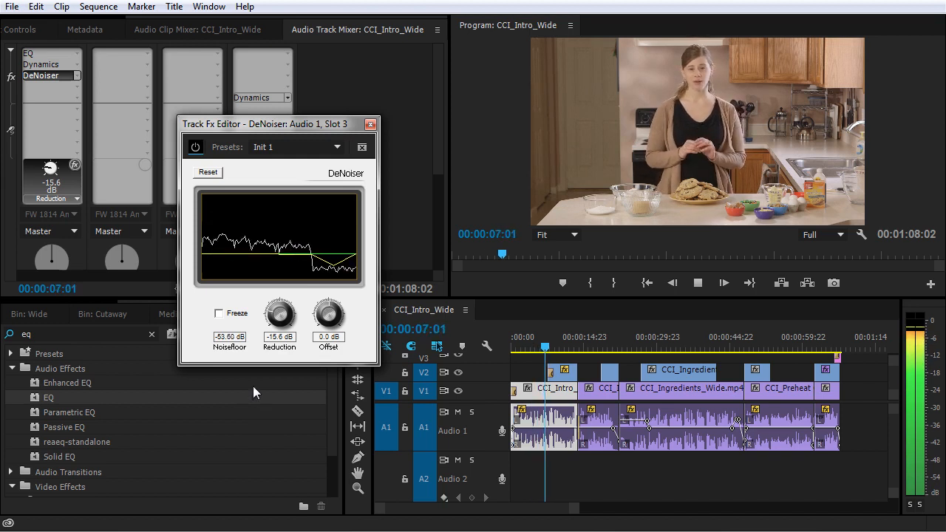
key("space")
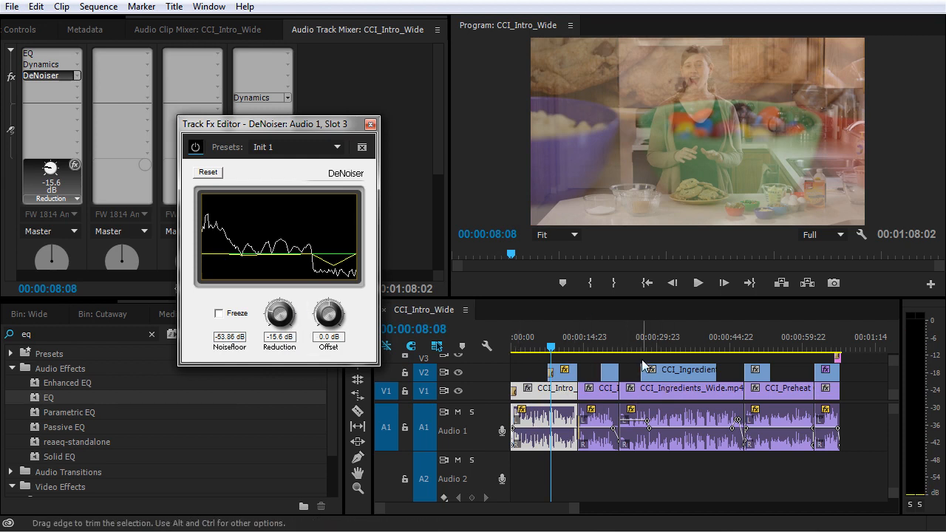
left_click(370, 125)
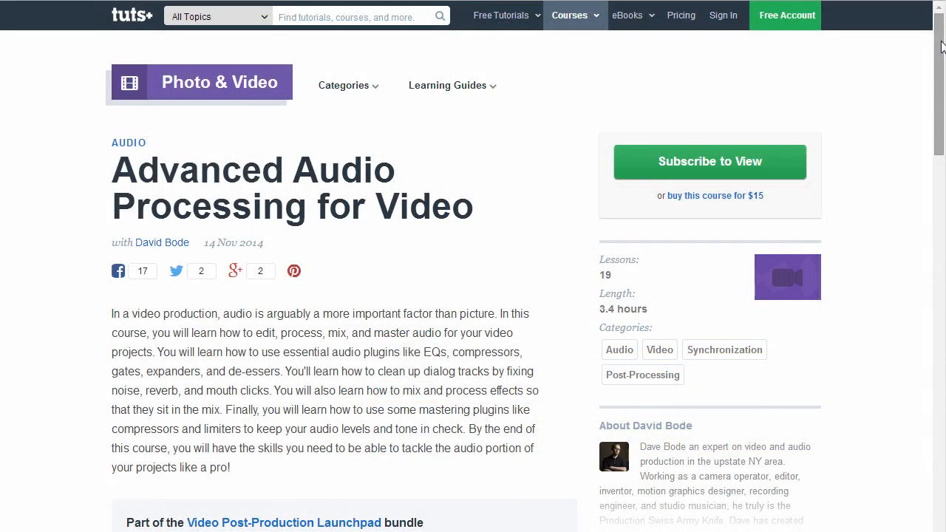
- Look through the Advanced Audio Processing for Video course page on the Tuts+ website
left_click_drag(940, 47, 937, 89)
left_click_drag(937, 90, 937, 97)
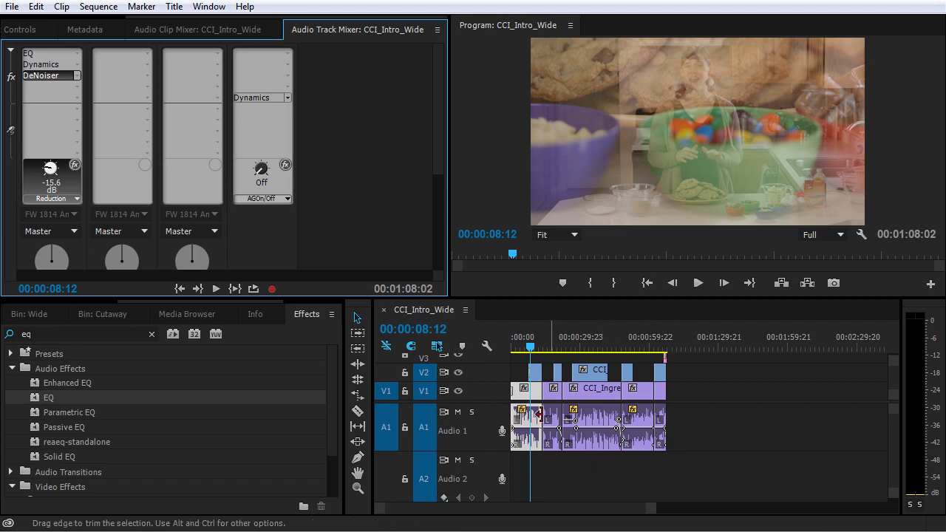
- Save the Premiere Pro project
key("ctrl+s")
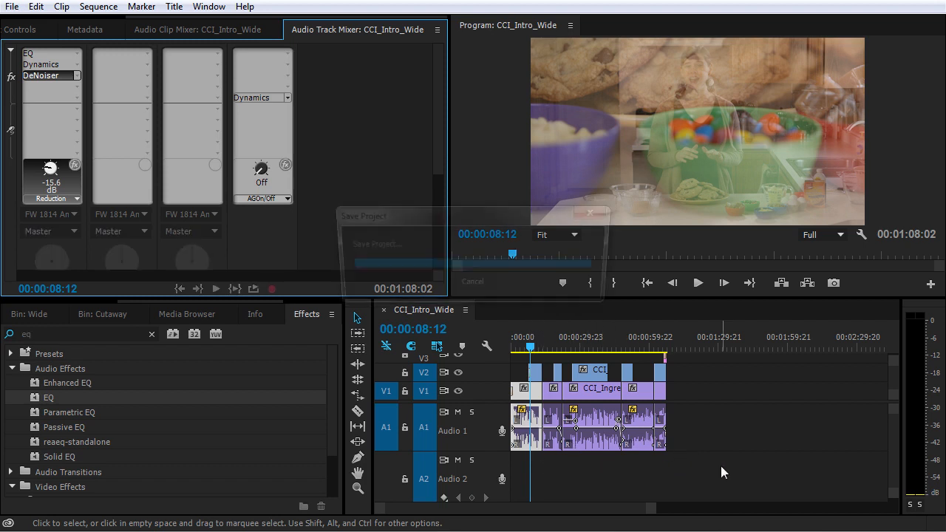